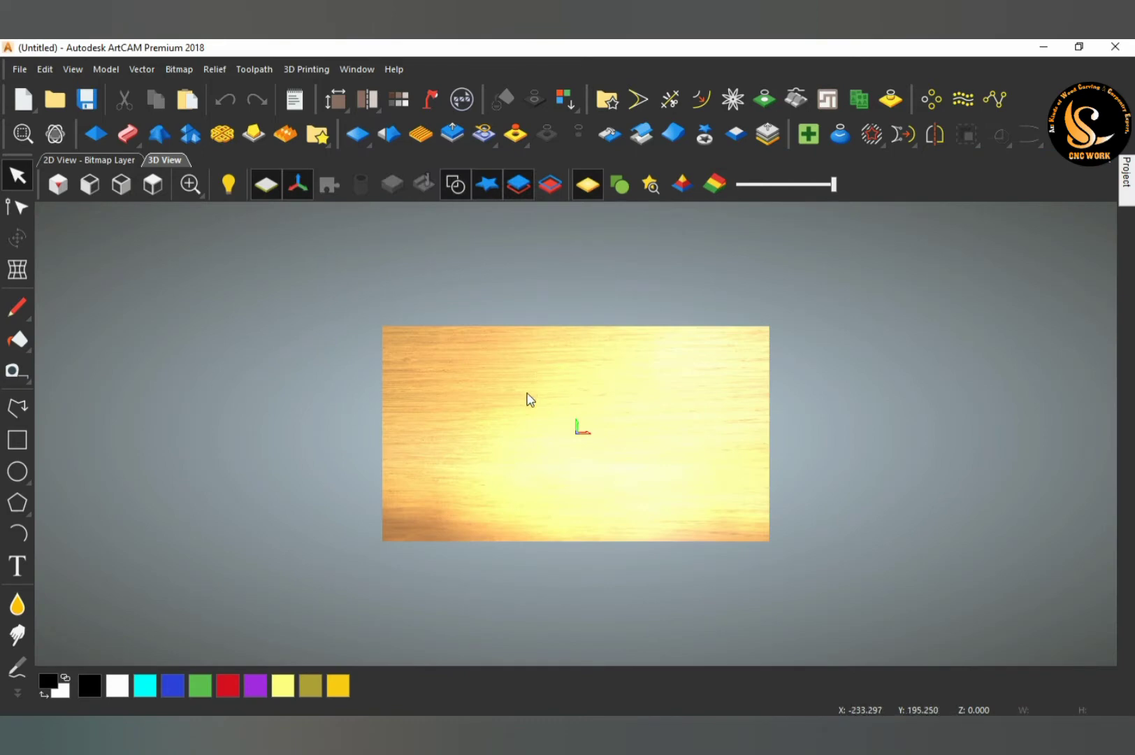
Step: Import the vector file 7240 in the 2D view on the current layer, using inches and centring it in the model
{"action": "left_click", "coordinate": [83, 163]}
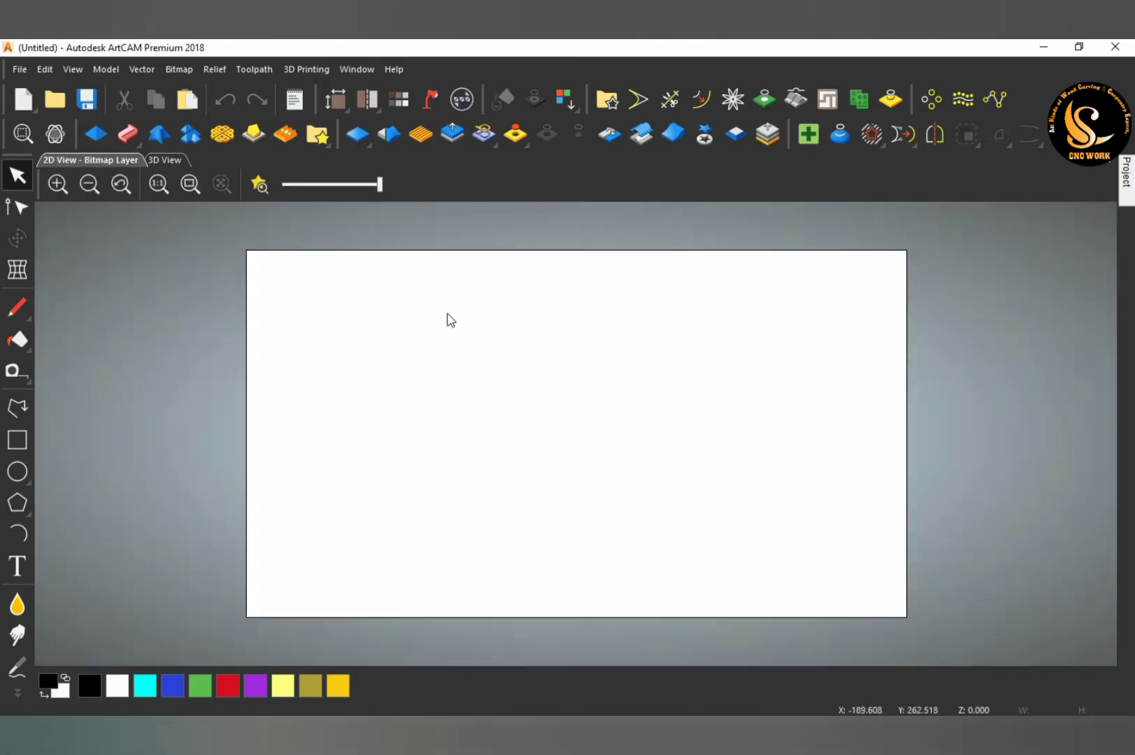
{"action": "scroll", "coordinate": [600, 400], "scroll_direction": "up", "scroll_amount": 2}
{"action": "scroll", "coordinate": [585, 401], "scroll_direction": "down", "scroll_amount": 4}
{"action": "scroll", "coordinate": [569, 394], "scroll_direction": "up", "scroll_amount": 2}
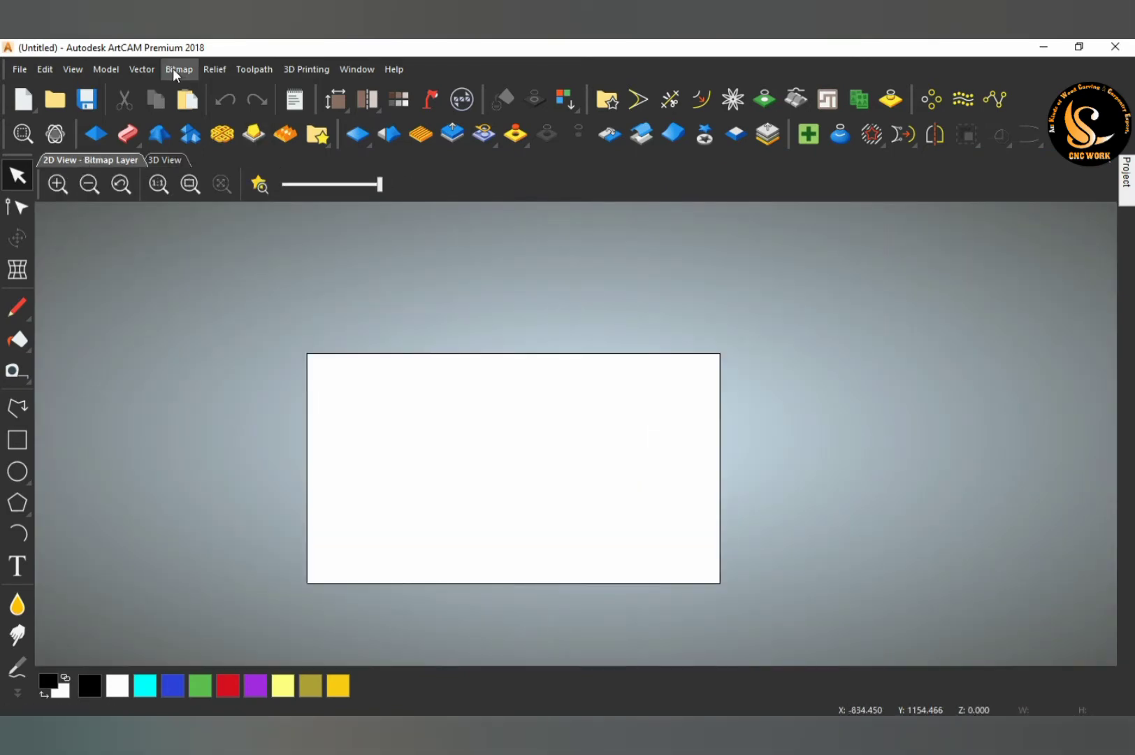
{"action": "left_click", "coordinate": [73, 70]}
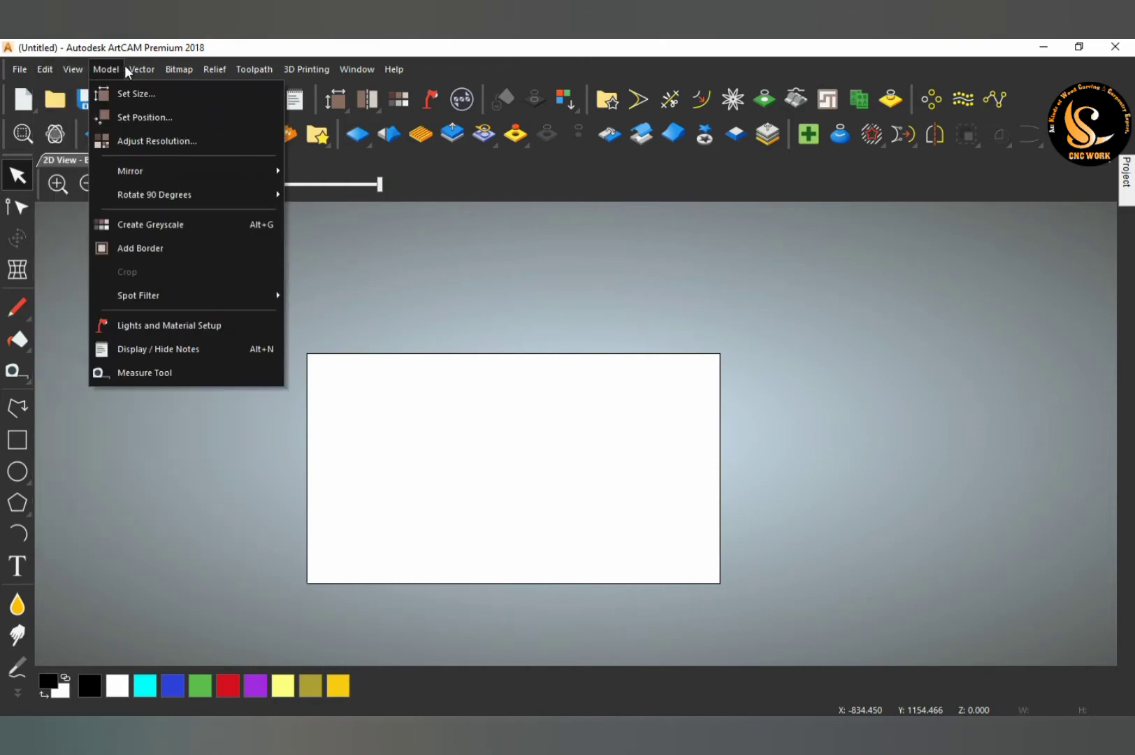
{"action": "left_click", "coordinate": [159, 92]}
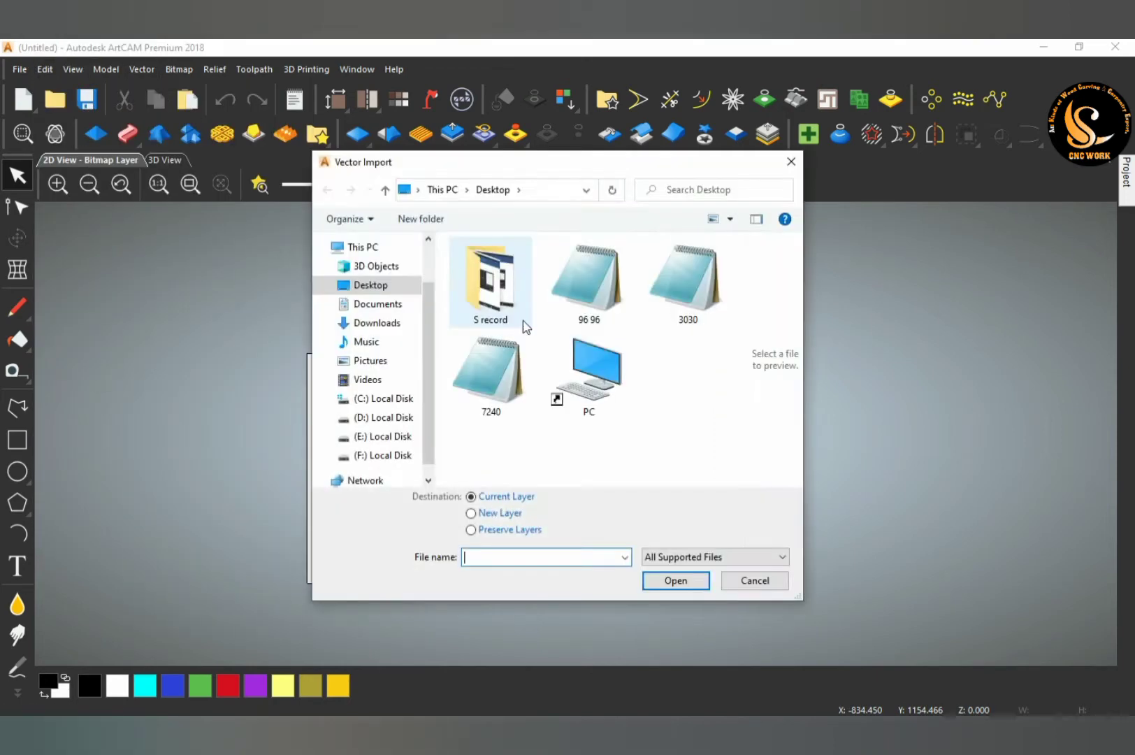
{"action": "left_click", "coordinate": [517, 395]}
{"action": "left_click", "coordinate": [674, 580]}
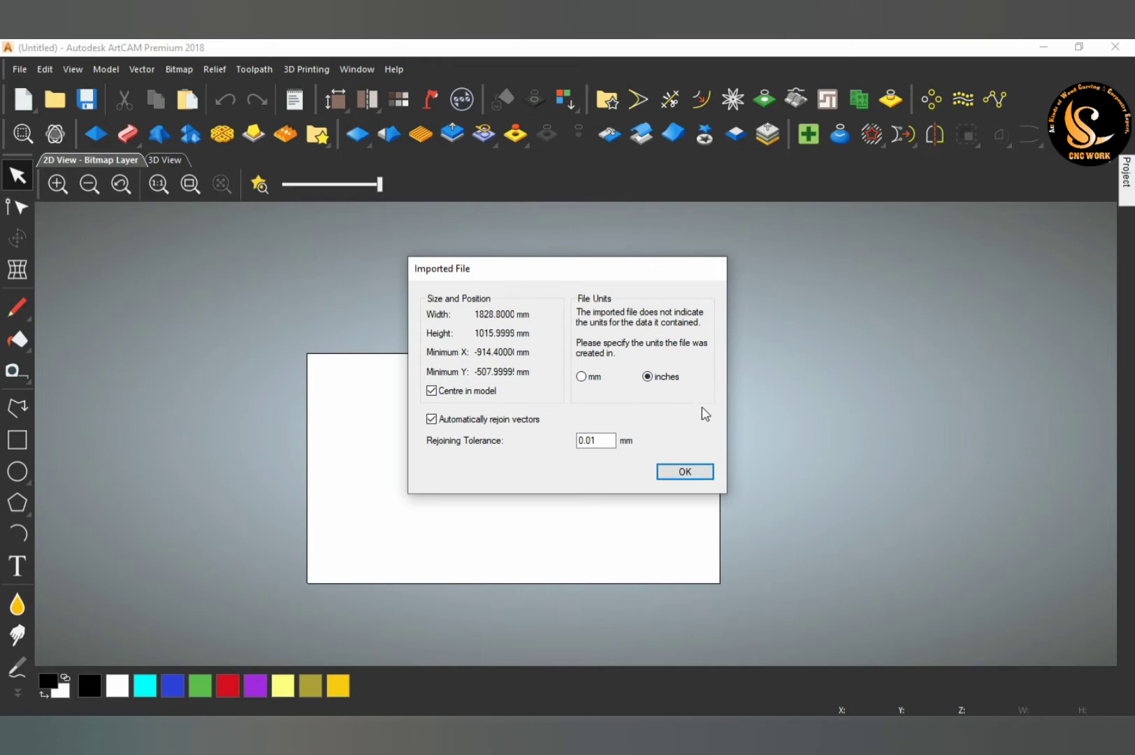
{"action": "left_click", "coordinate": [684, 483]}
{"action": "scroll", "coordinate": [559, 441], "scroll_direction": "down", "scroll_amount": 1}
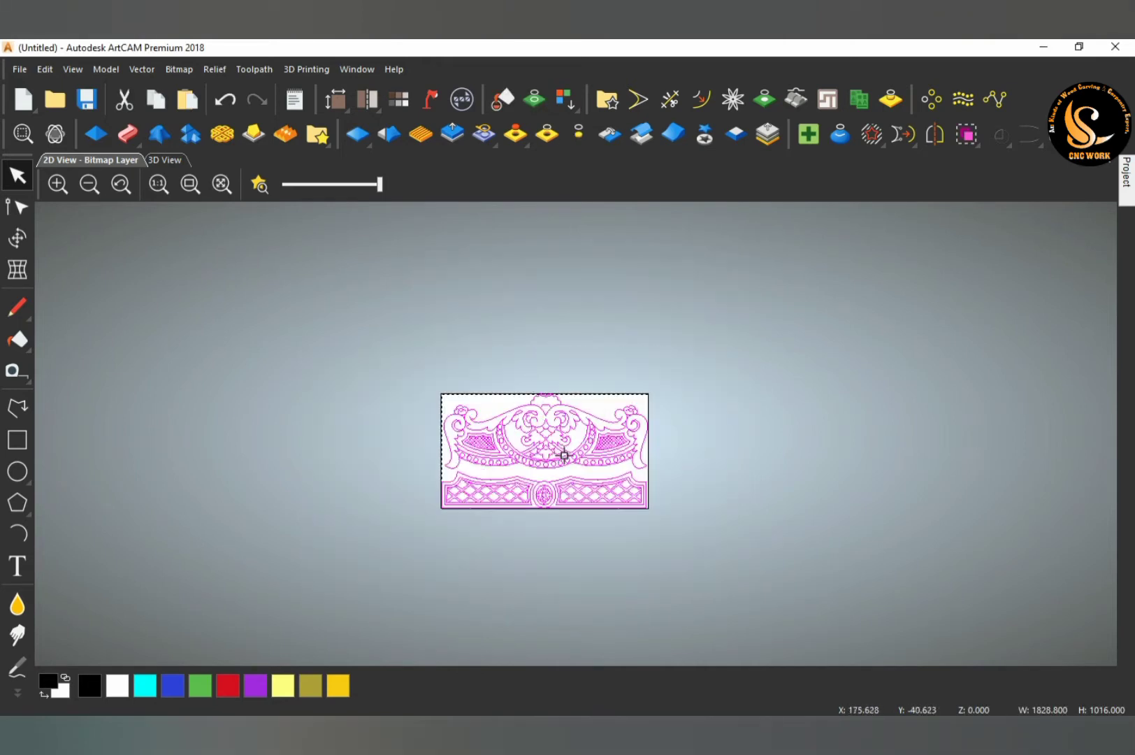
Step: Start a 2D profiling toolpath for the selected vectors with the profile set to Along and a finish depth of 8 mm
{"action": "scroll", "coordinate": [563, 456], "scroll_direction": "up", "scroll_amount": 1}
{"action": "scroll", "coordinate": [589, 450], "scroll_direction": "up", "scroll_amount": 1}
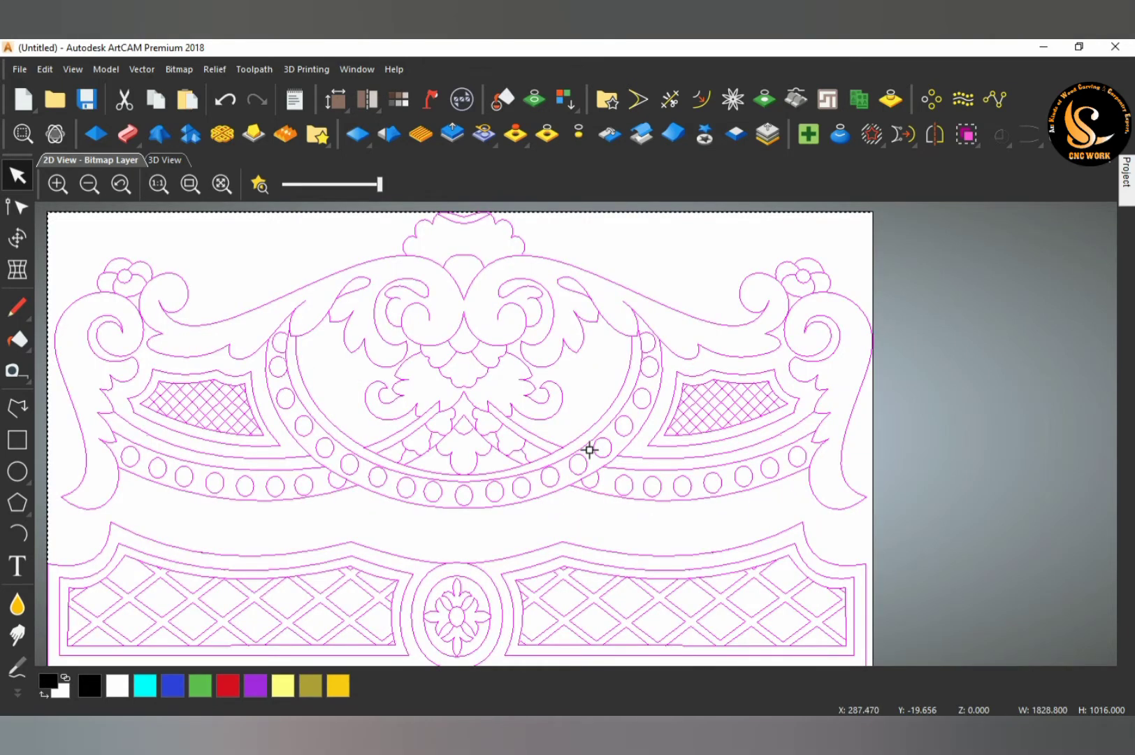
{"action": "scroll", "coordinate": [590, 449], "scroll_direction": "down", "scroll_amount": 1}
{"action": "mouse_move", "coordinate": [1128, 202]}
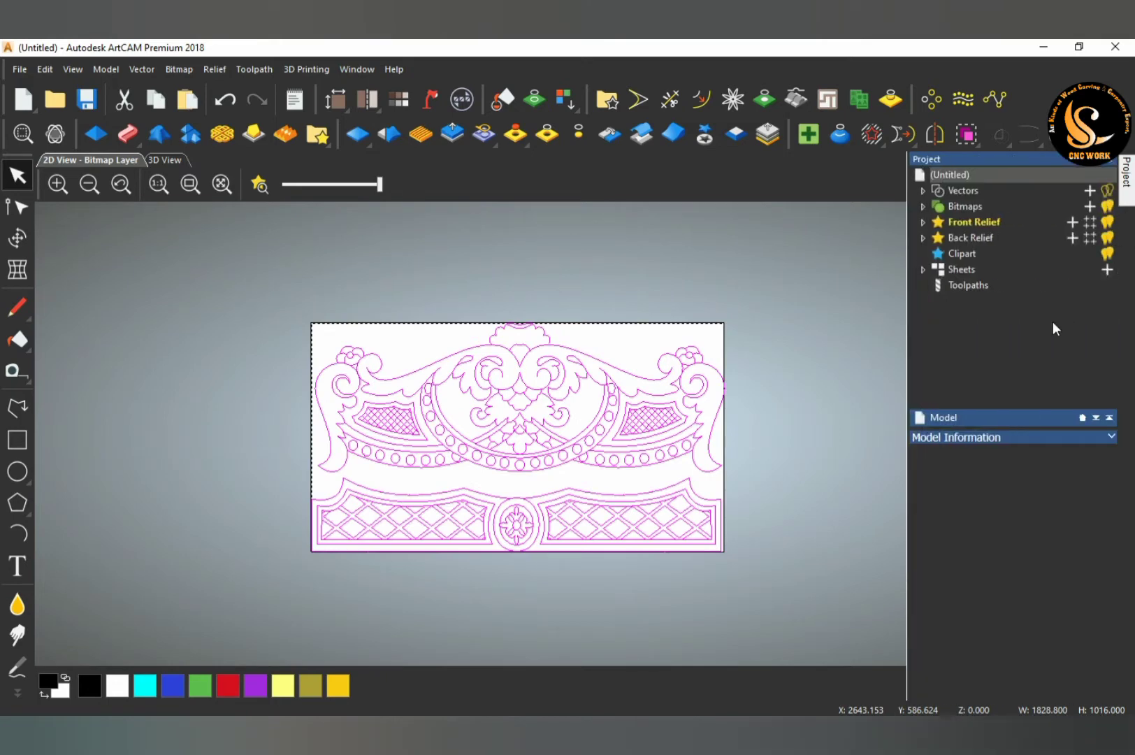
{"action": "left_click", "coordinate": [968, 287]}
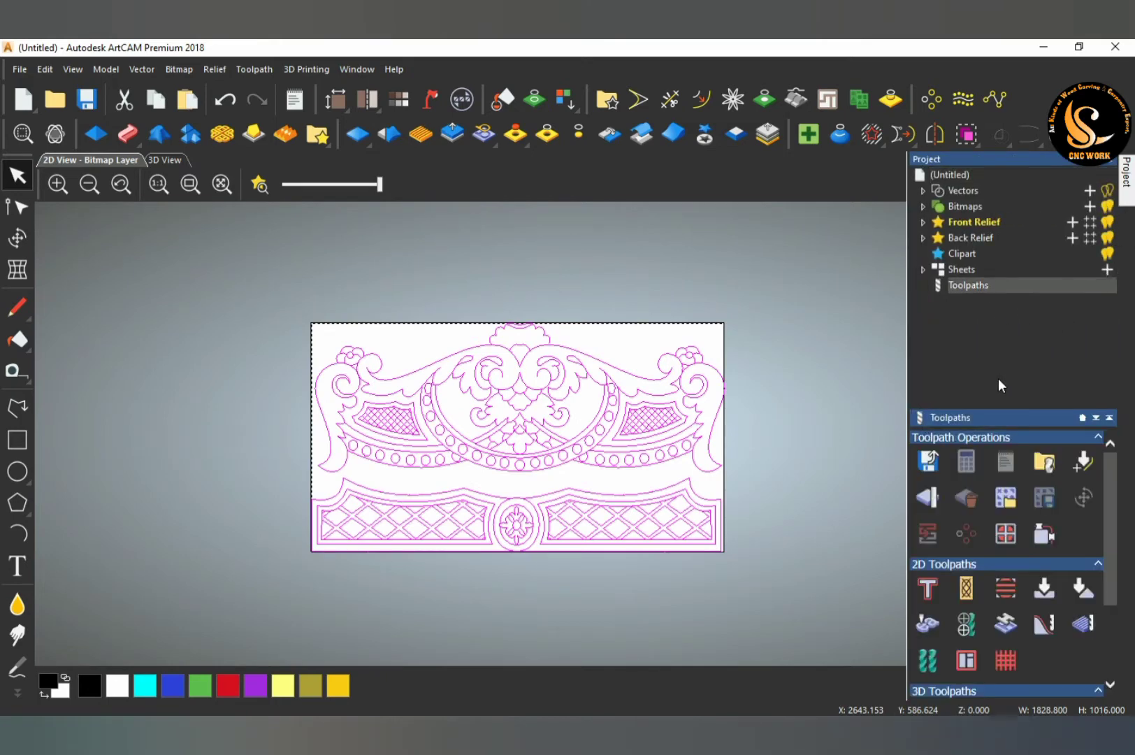
{"action": "left_click", "coordinate": [932, 590]}
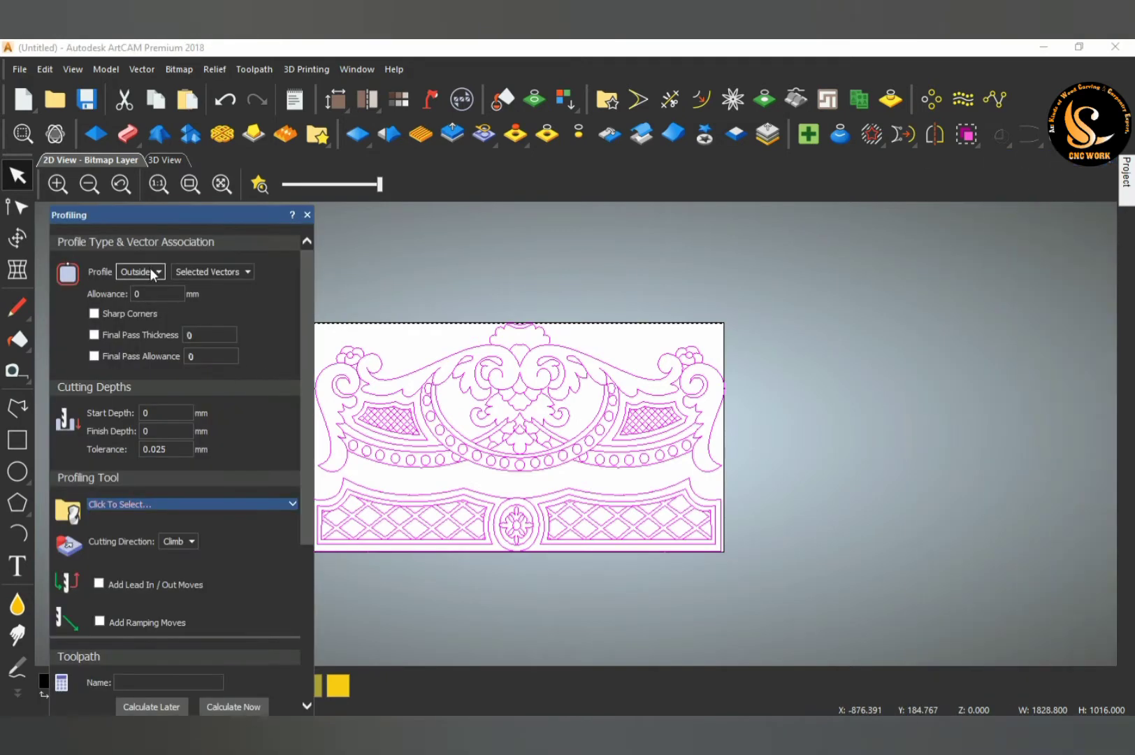
{"action": "left_click", "coordinate": [140, 272]}
{"action": "left_click", "coordinate": [150, 290]}
{"action": "left_click", "coordinate": [126, 355]}
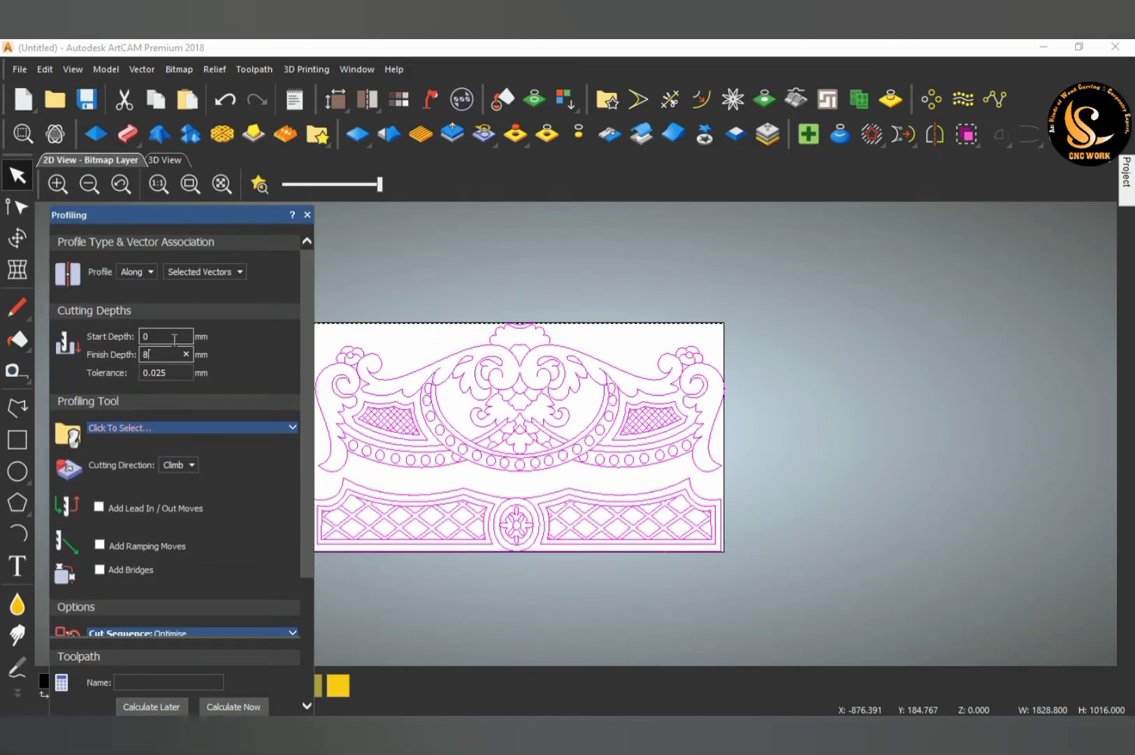
Step: Choose the Custom 1 tool from the tool database as the profiling tool
{"action": "left_click", "coordinate": [200, 428]}
{"action": "scroll", "coordinate": [560, 459], "scroll_direction": "down", "scroll_amount": 12}
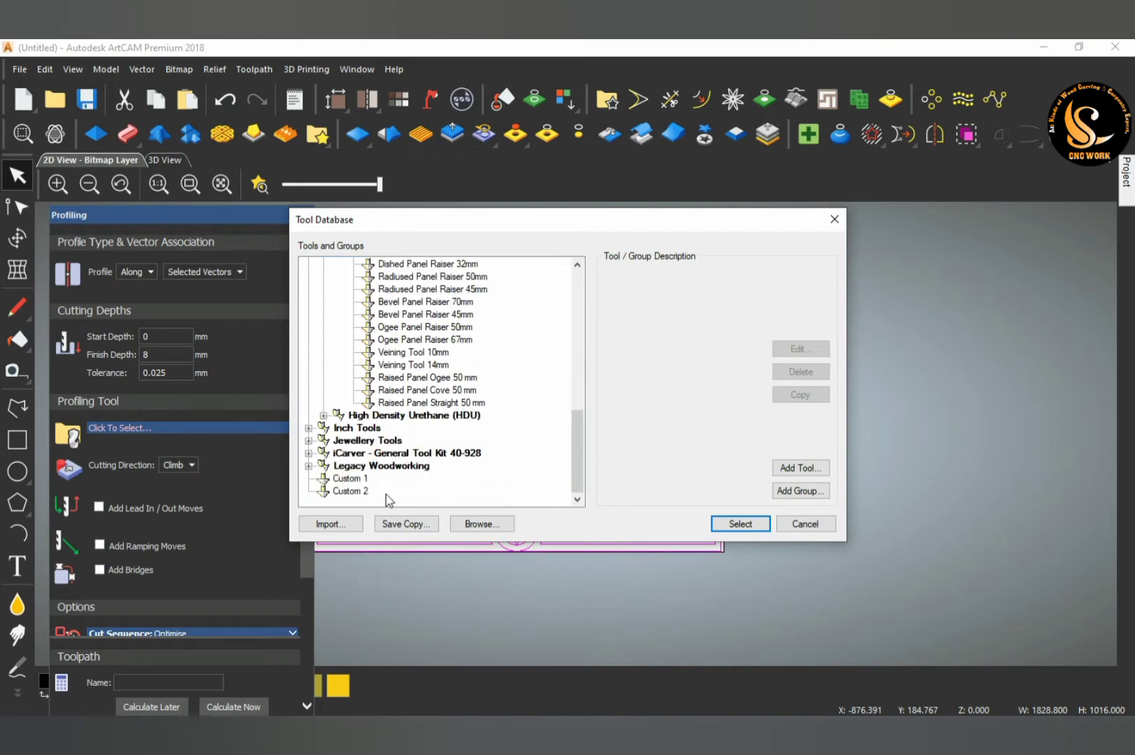
{"action": "left_click", "coordinate": [350, 478]}
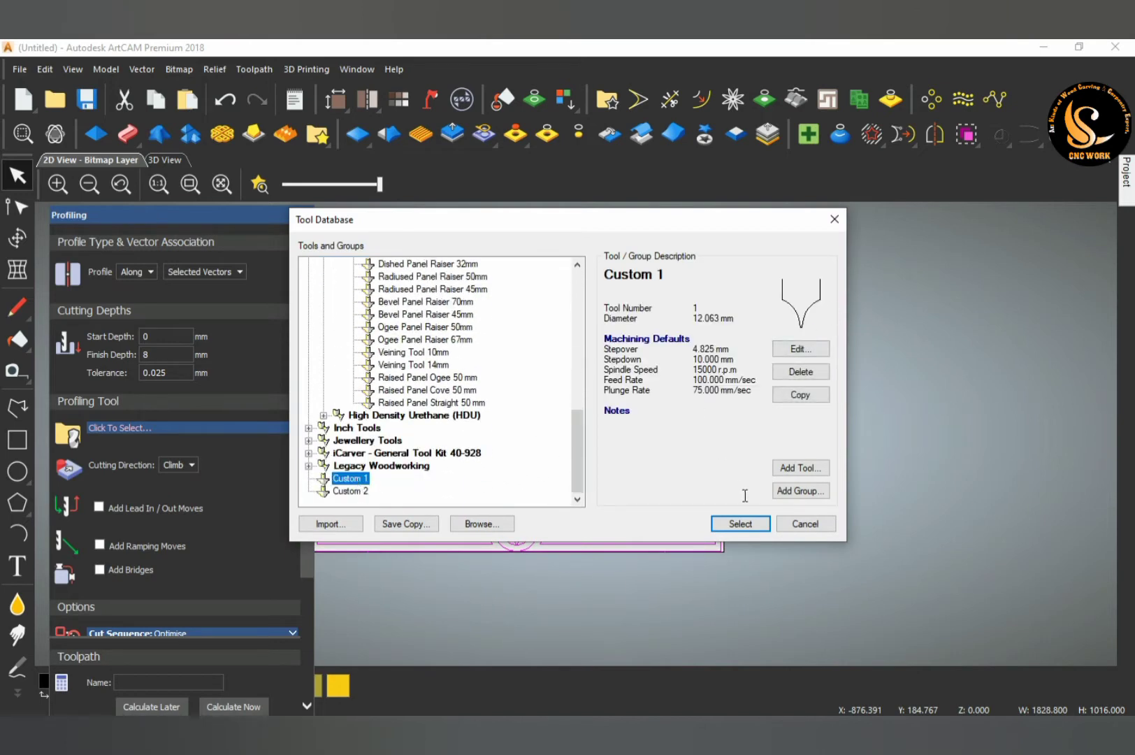
{"action": "left_click", "coordinate": [745, 523]}
Step: Set the automatic cut sequence of the profiling toolpath to Left to Right
{"action": "scroll", "coordinate": [218, 376], "scroll_direction": "down", "scroll_amount": 5}
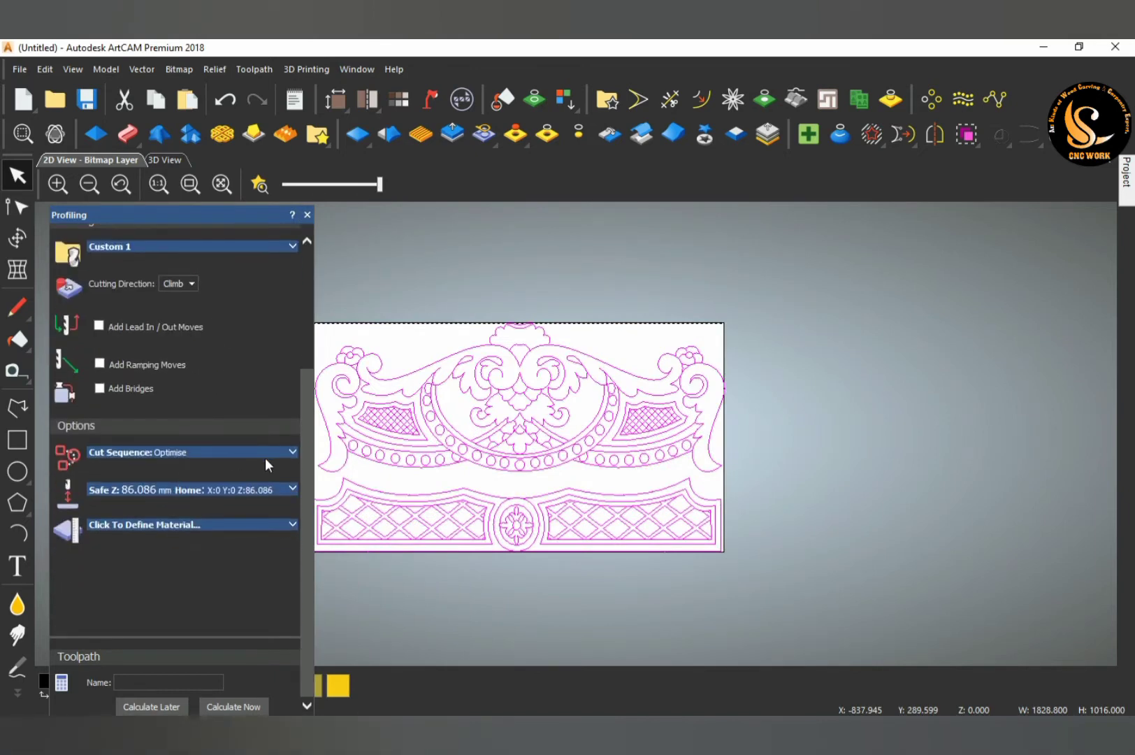
{"action": "left_click", "coordinate": [292, 453]}
{"action": "left_click", "coordinate": [186, 479]}
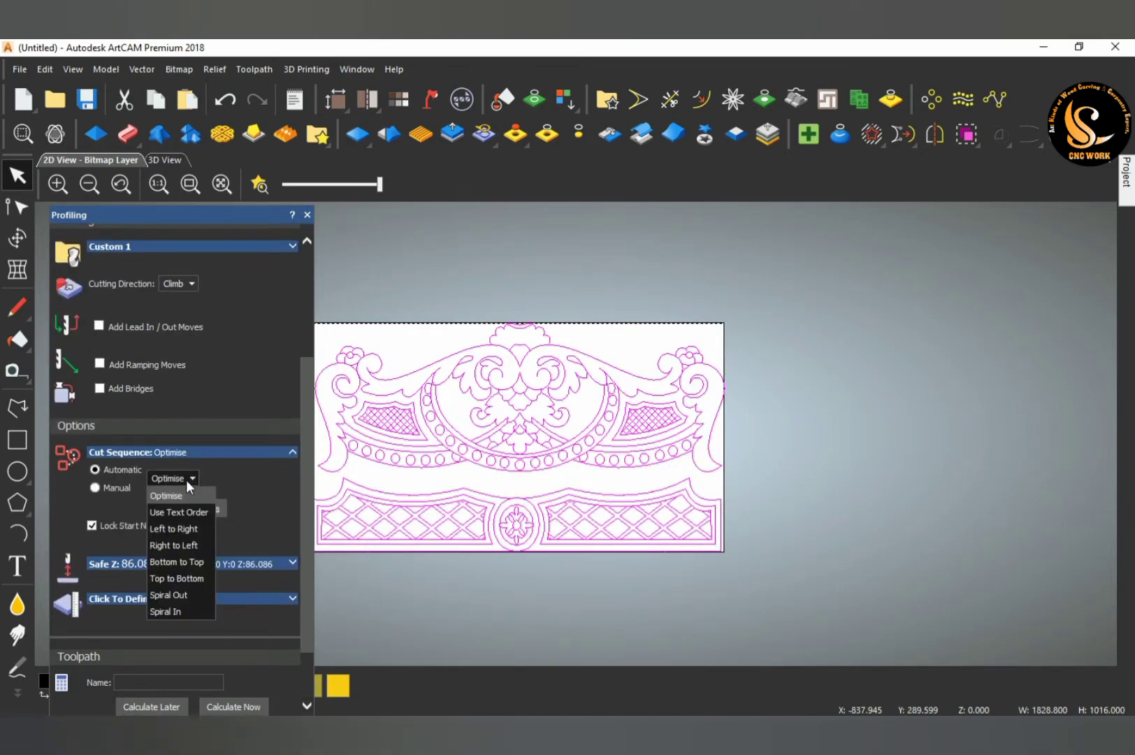
{"action": "left_click", "coordinate": [186, 529]}
Step: Define the machining material with a thickness of 20 mm
{"action": "scroll", "coordinate": [230, 525], "scroll_direction": "down", "scroll_amount": 2}
{"action": "left_click", "coordinate": [271, 524]}
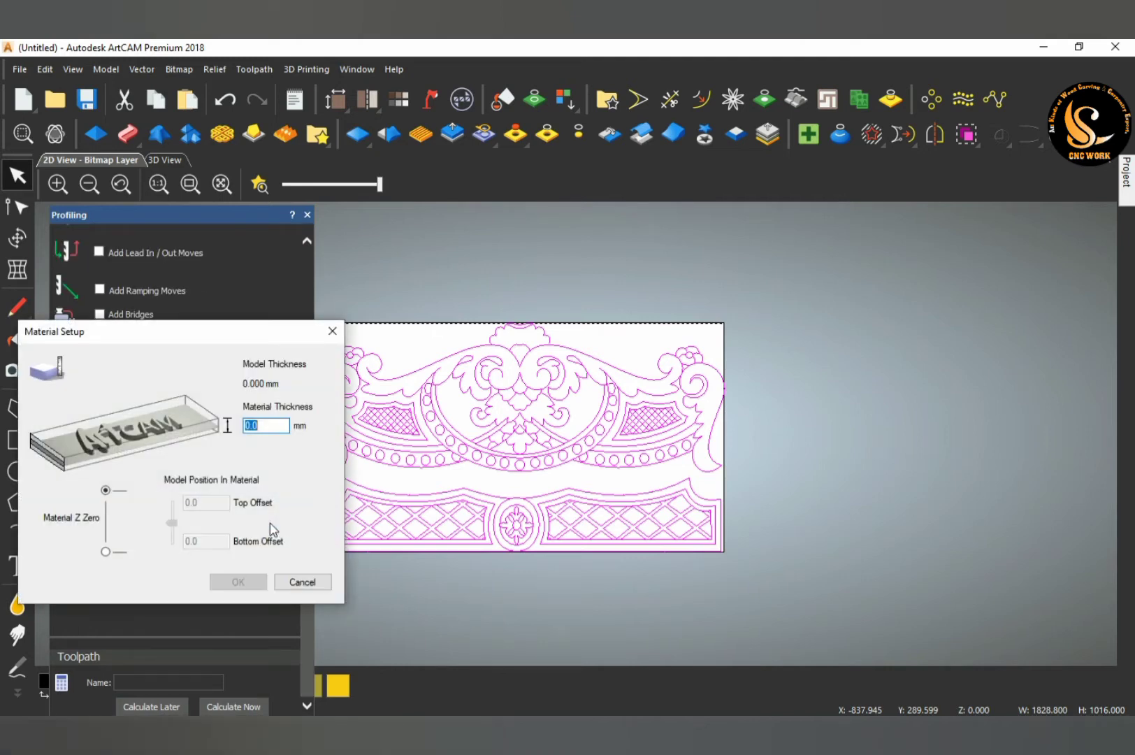
{"action": "type", "text": "20"}
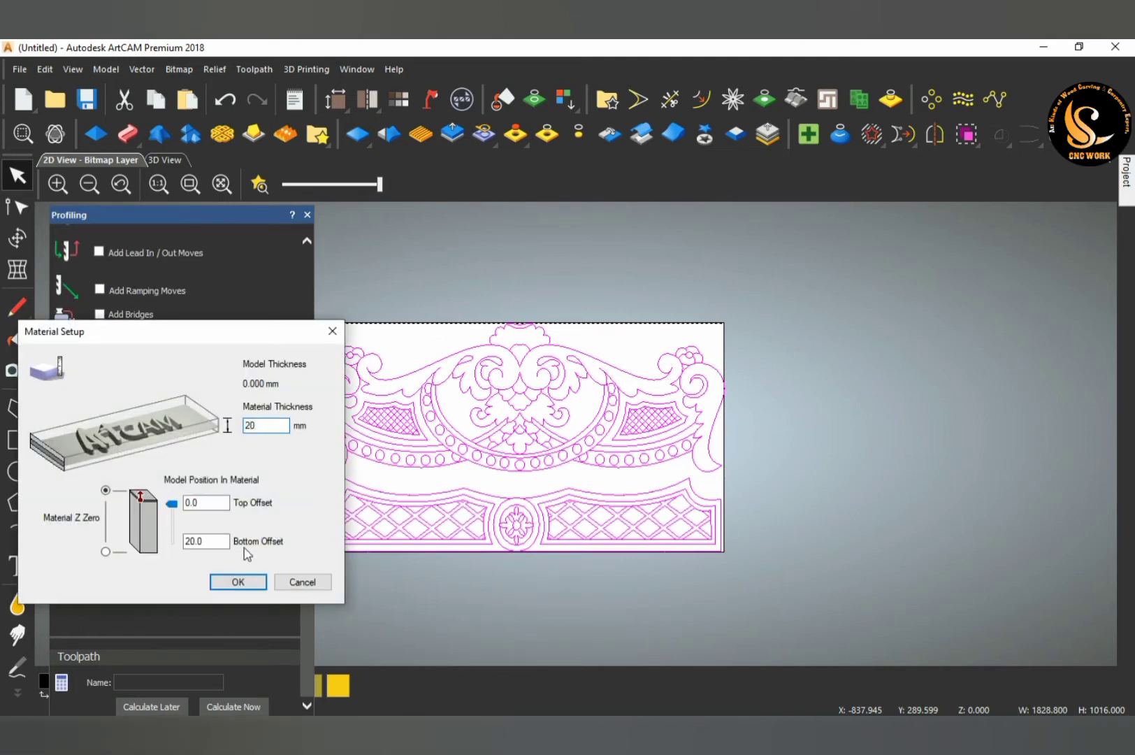
{"action": "left_click", "coordinate": [244, 582]}
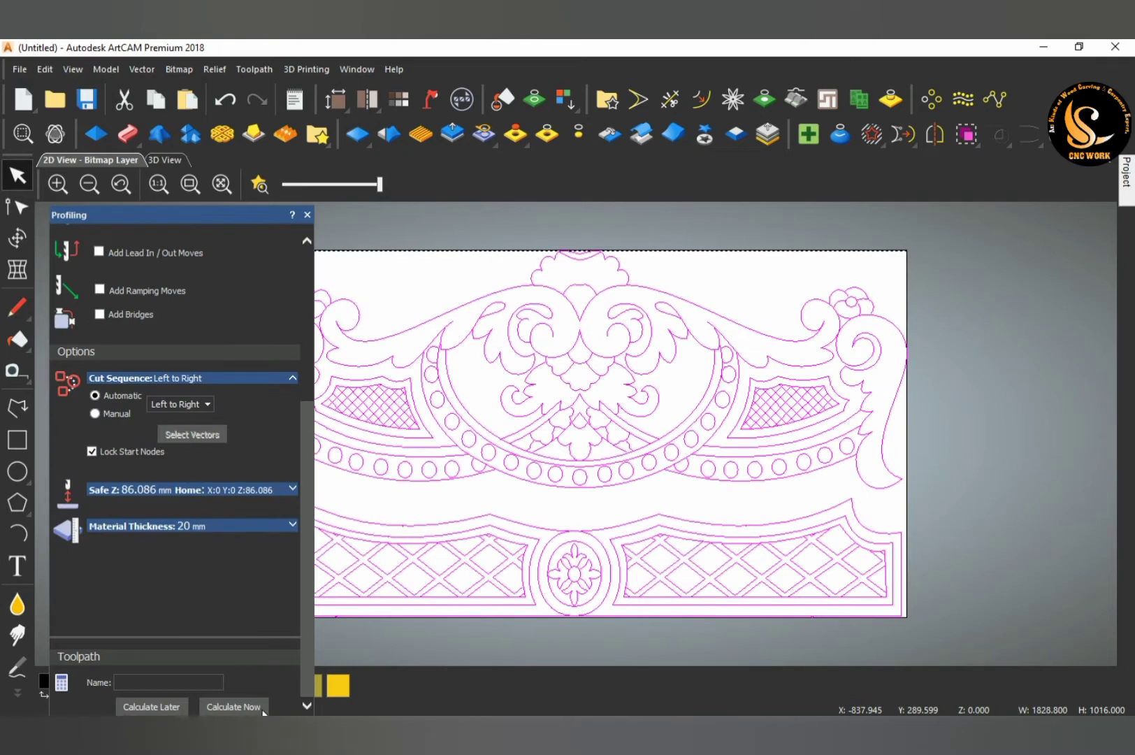
Step: Name the toolpath Bed 2.5 D, calculate it immediately and close the profiling settings
{"action": "left_click", "coordinate": [171, 684]}
{"action": "left_click", "coordinate": [236, 707]}
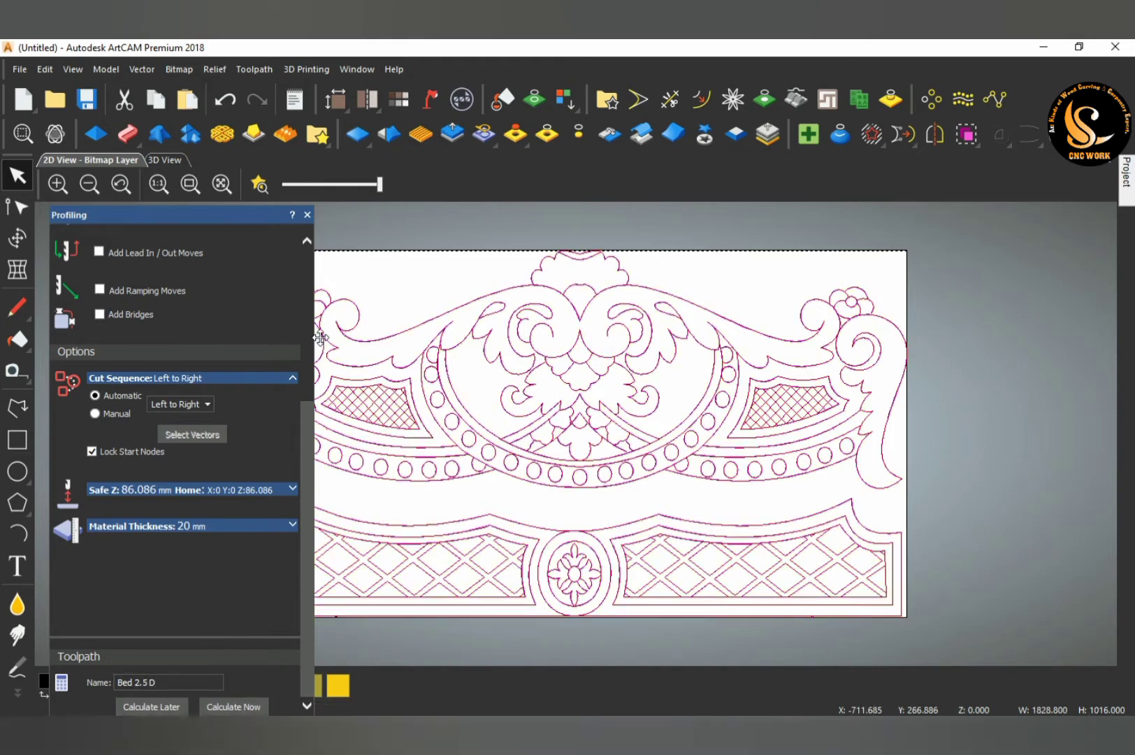
{"action": "left_click", "coordinate": [305, 214]}
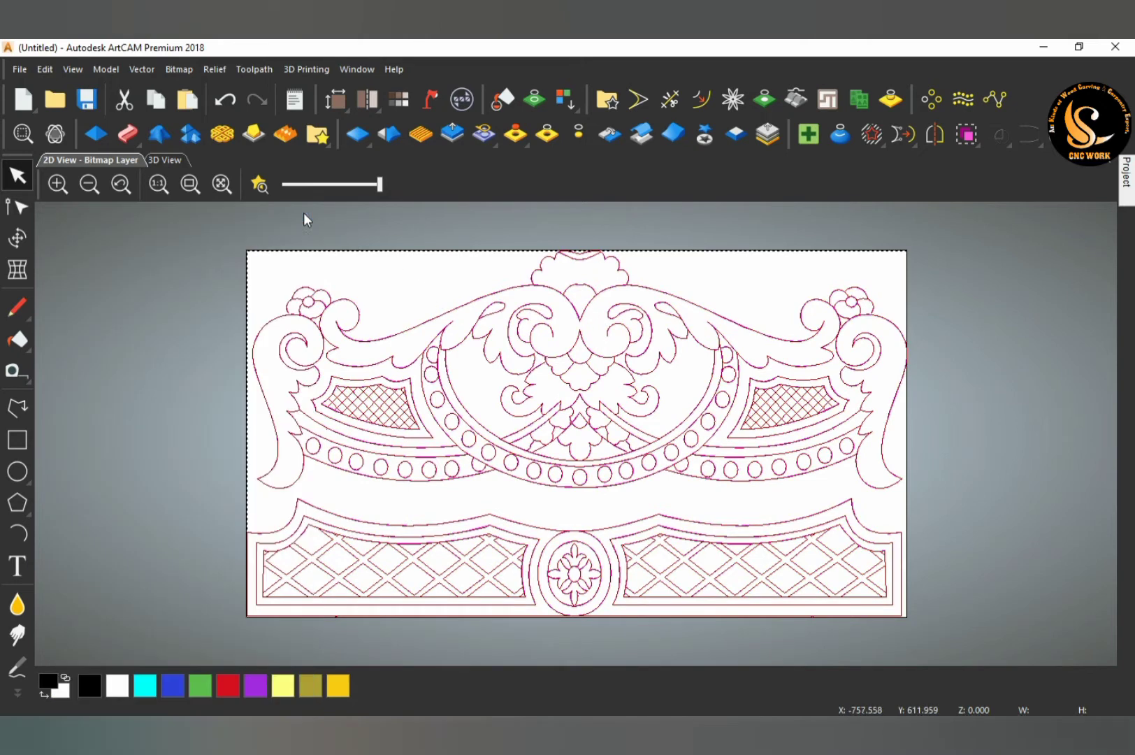
Step: Start a simulation of the Bed 2.5 D toolpath on the whole model at Fast resolution
{"action": "left_click", "coordinate": [1126, 175]}
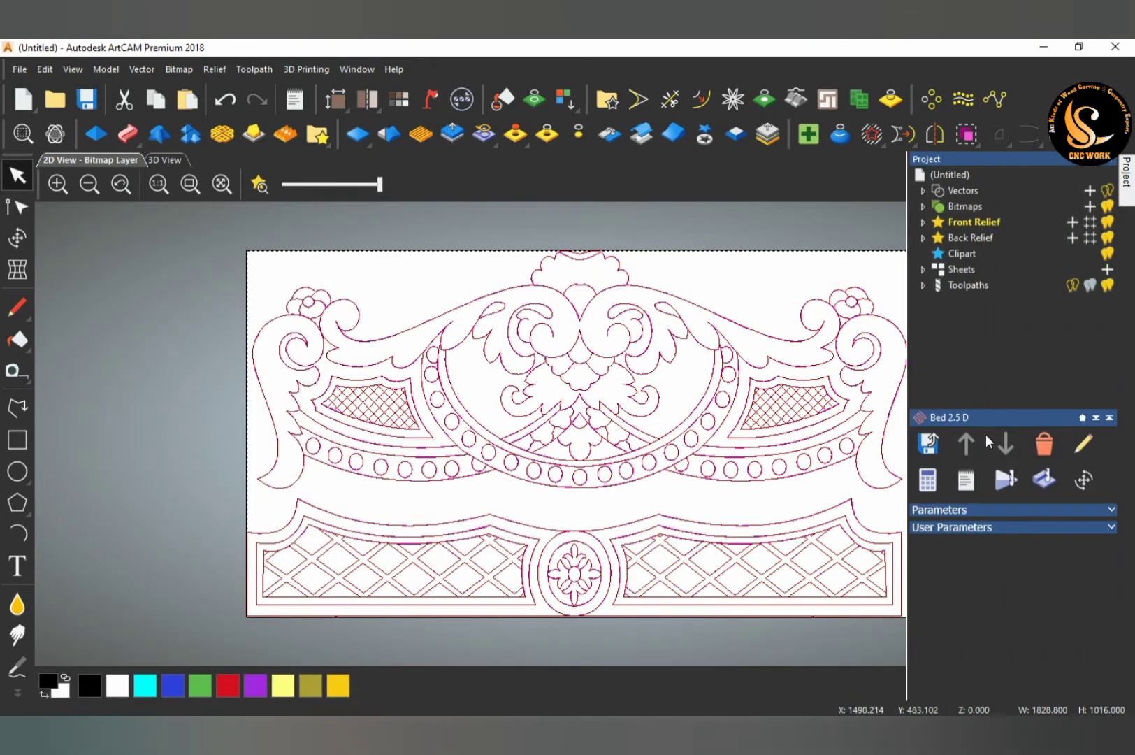
{"action": "left_click", "coordinate": [1022, 469]}
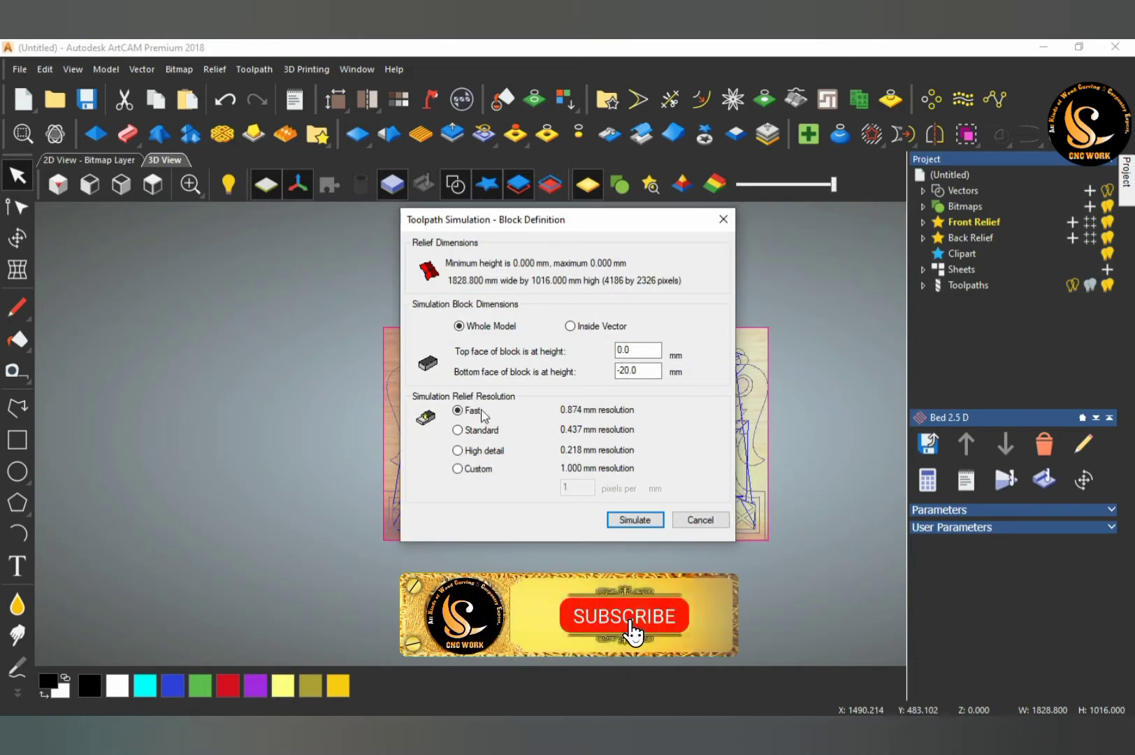
{"action": "left_click", "coordinate": [652, 525]}
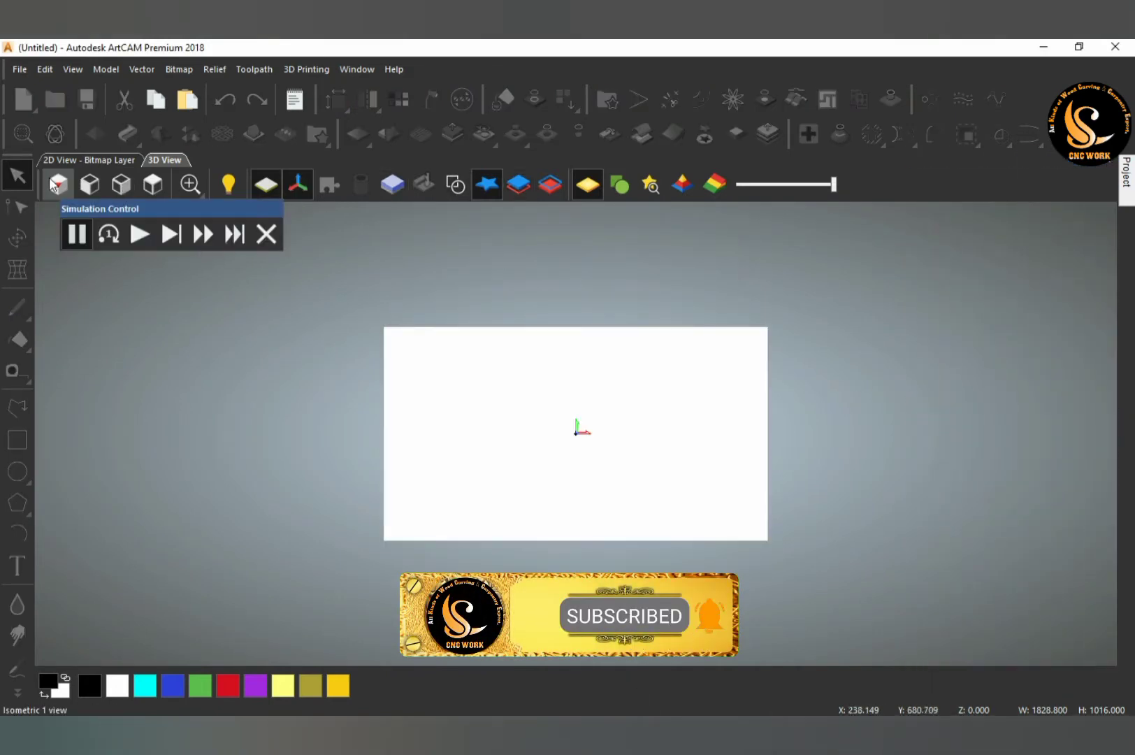
Step: Show the block in an isometric view and set the simulation's rendering material to Blue Wax
{"action": "left_click", "coordinate": [58, 185]}
{"action": "left_click", "coordinate": [1126, 172]}
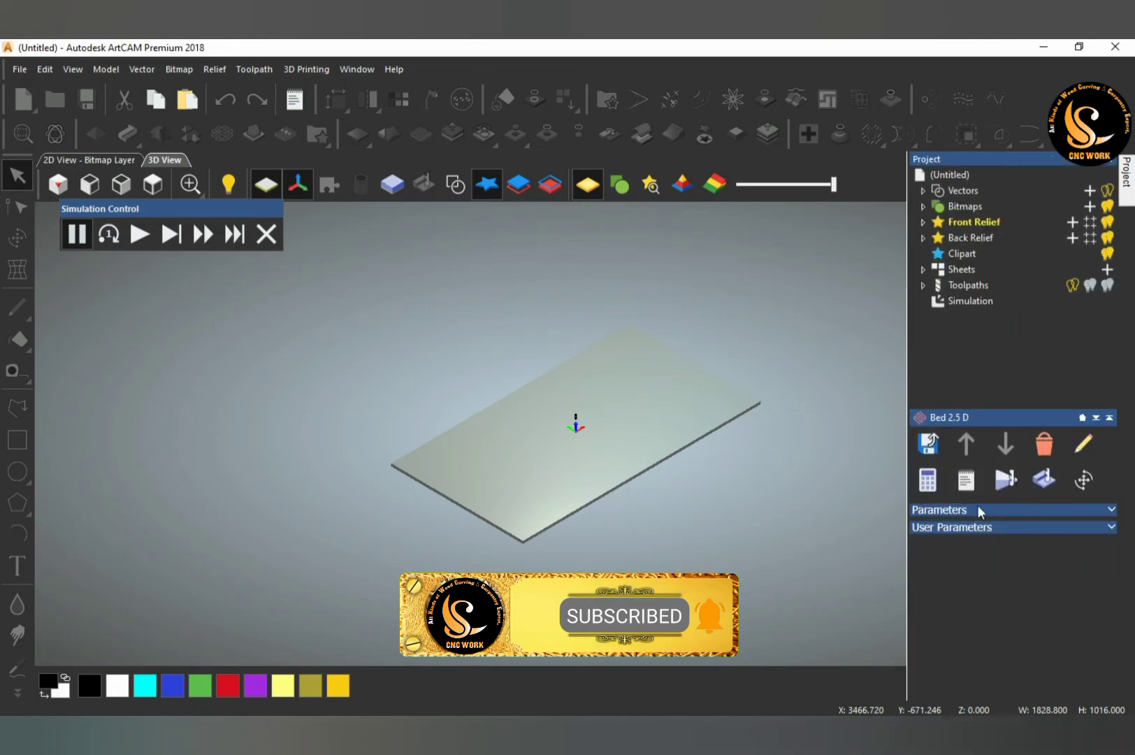
{"action": "left_click", "coordinate": [974, 293]}
{"action": "left_click", "coordinate": [976, 300]}
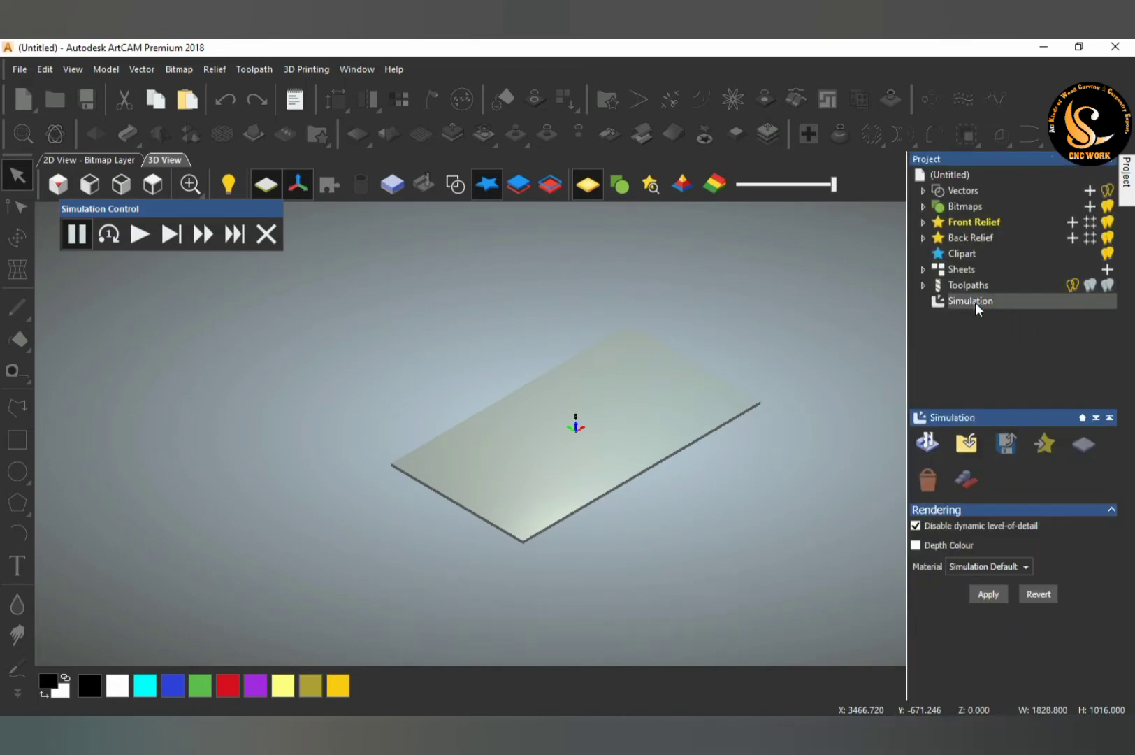
{"action": "left_click", "coordinate": [993, 567]}
{"action": "scroll", "coordinate": [1001, 521], "scroll_direction": "down", "scroll_amount": 4}
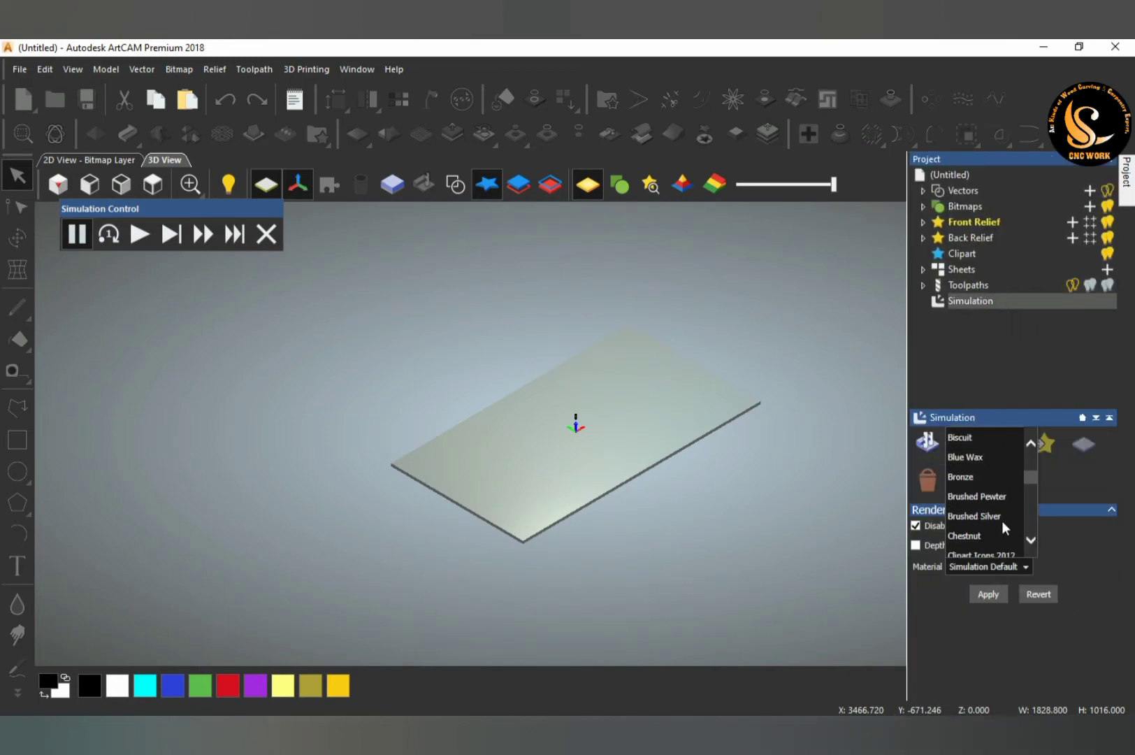
{"action": "scroll", "coordinate": [998, 516], "scroll_direction": "up", "scroll_amount": 1}
{"action": "left_click", "coordinate": [990, 479]}
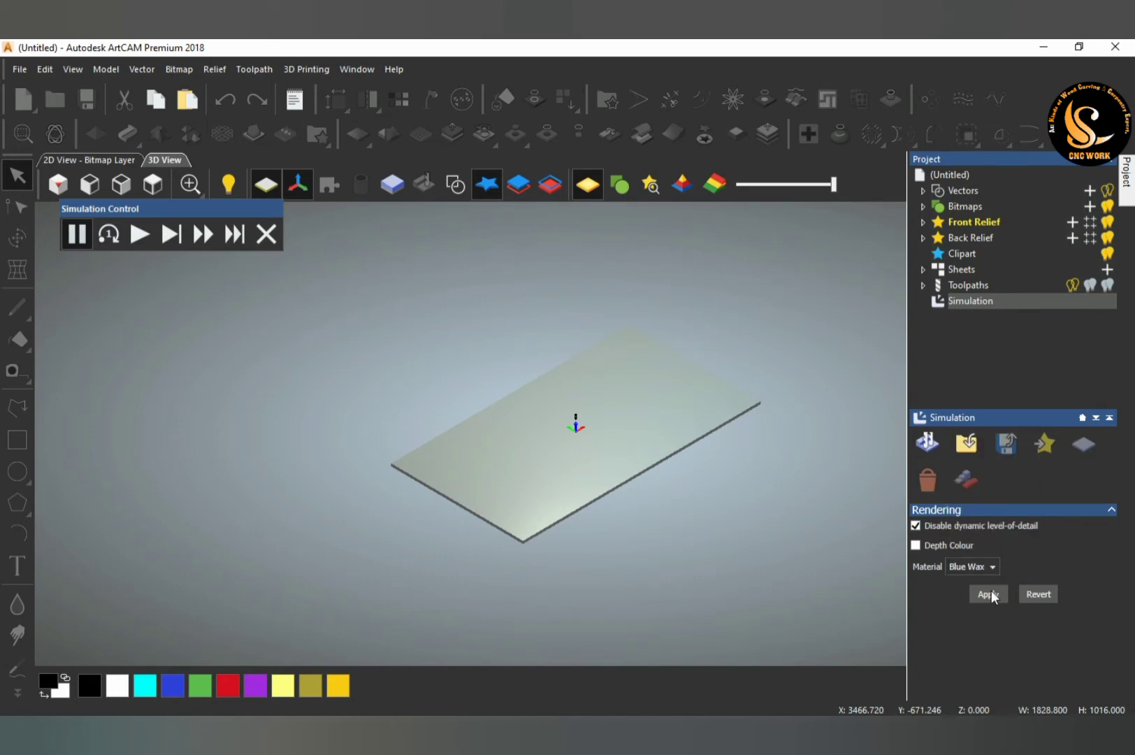
Step: Play the toolpath simulation at normal speed and watch the carving progress on the block
{"action": "left_click_drag", "start_coordinate": [631, 375], "coordinate": [734, 471]}
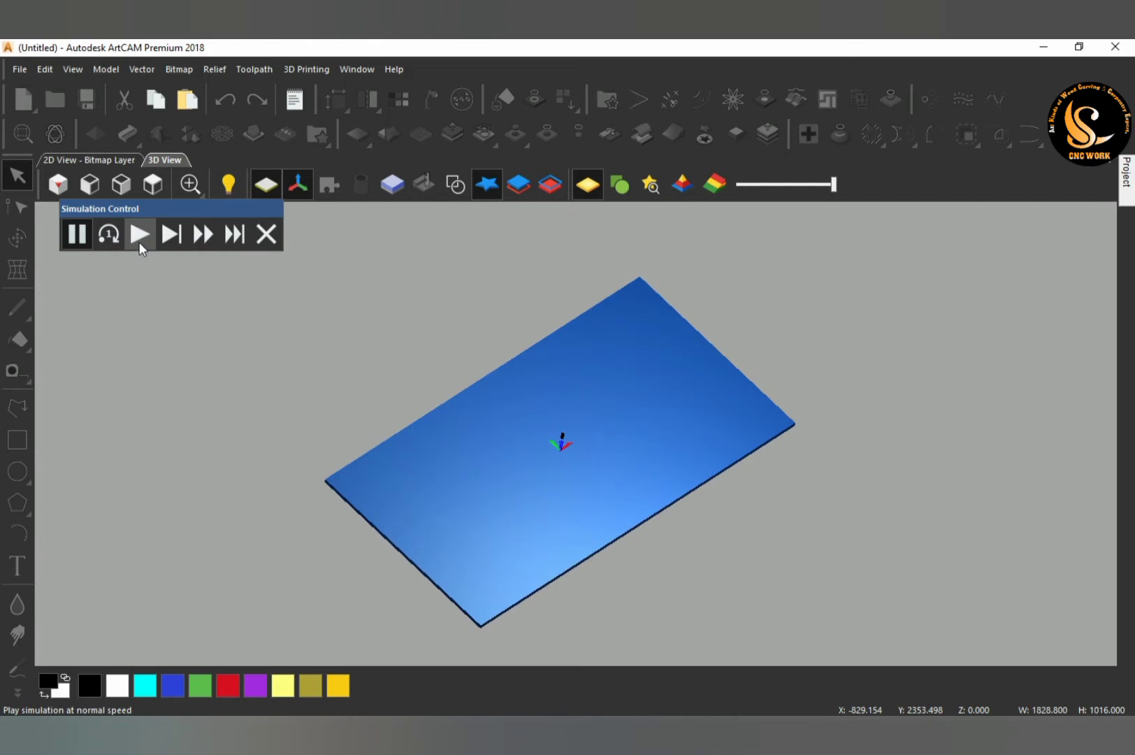
{"action": "left_click", "coordinate": [139, 242]}
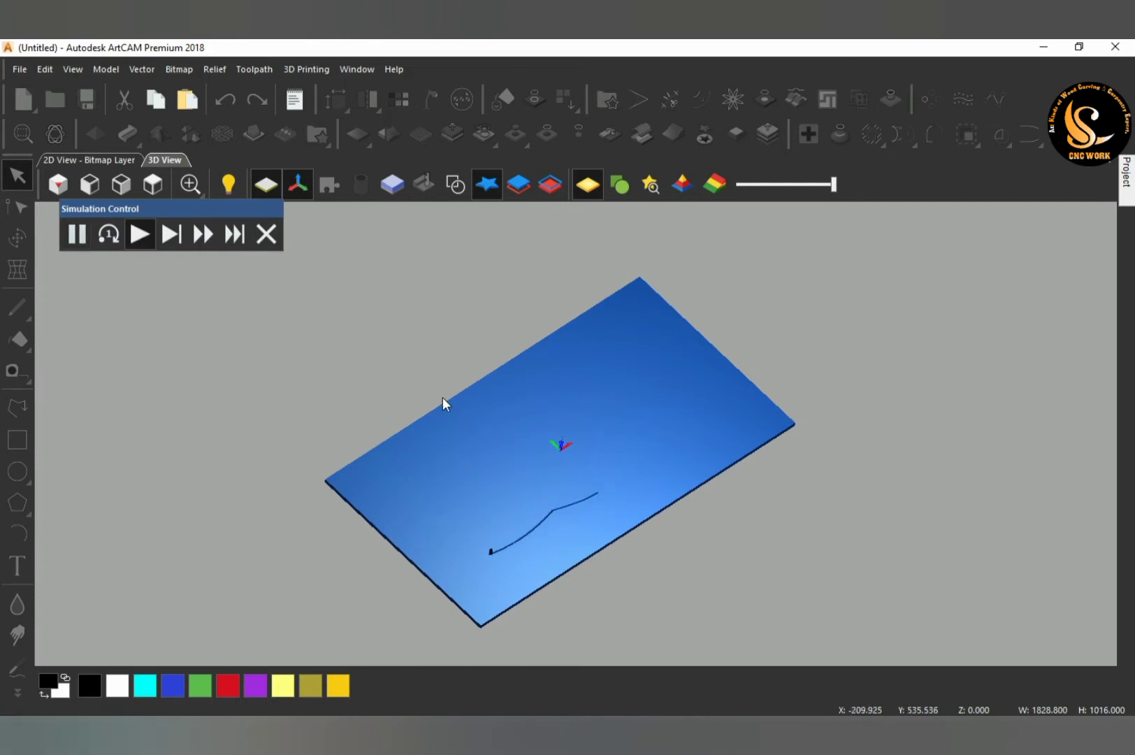
{"action": "scroll", "coordinate": [562, 514], "scroll_direction": "up", "scroll_amount": 2}
{"action": "scroll", "coordinate": [573, 455], "scroll_direction": "down", "scroll_amount": 1}
{"action": "scroll", "coordinate": [639, 535], "scroll_direction": "up", "scroll_amount": 1}
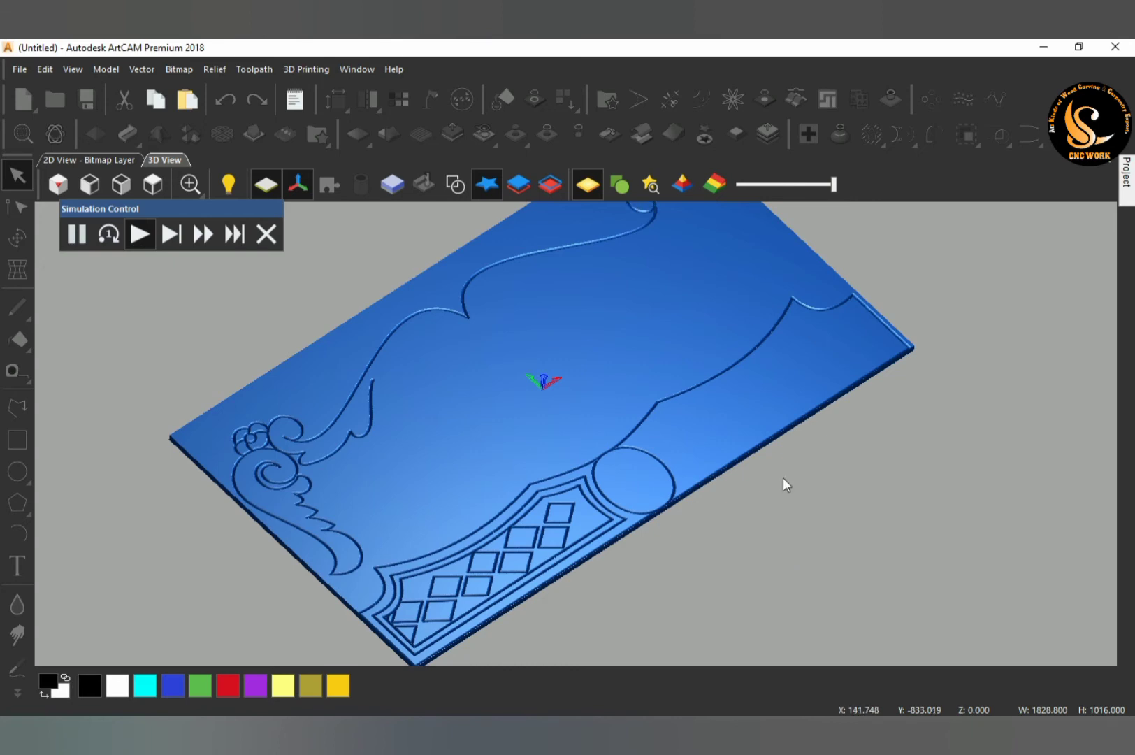
{"action": "scroll", "coordinate": [675, 381], "scroll_direction": "down", "scroll_amount": 2}
{"action": "left_click_drag", "start_coordinate": [659, 270], "coordinate": [809, 301]}
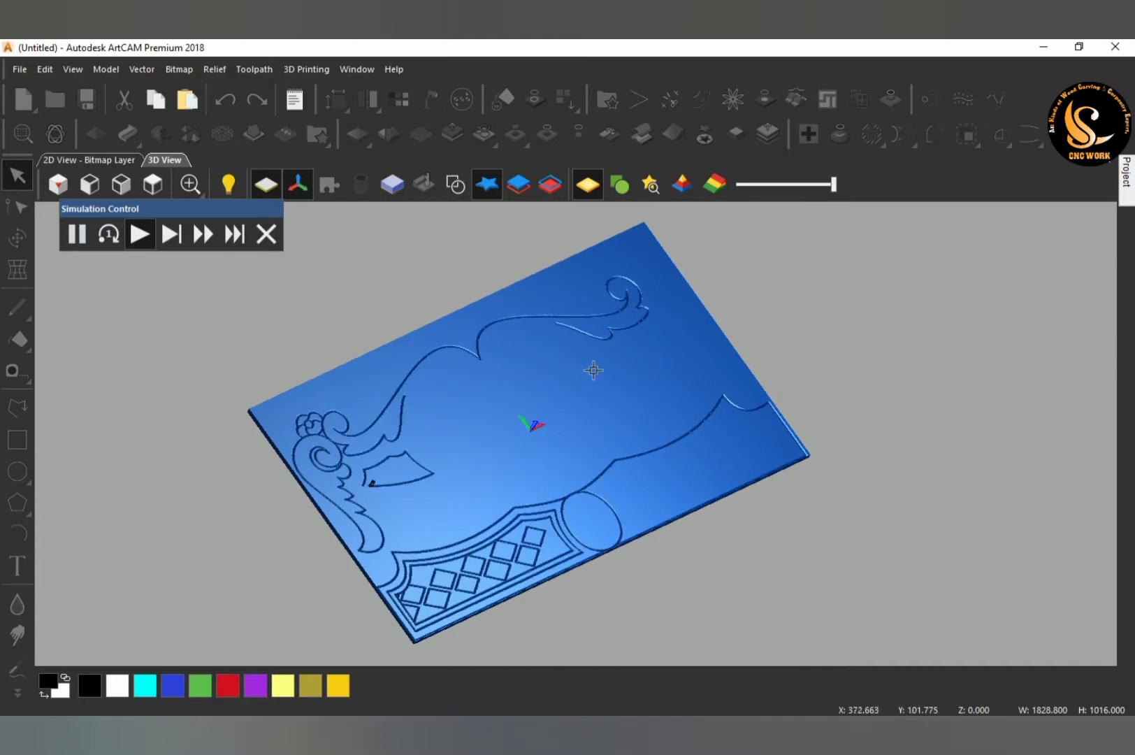
{"action": "scroll", "coordinate": [593, 370], "scroll_direction": "up", "scroll_amount": 2}
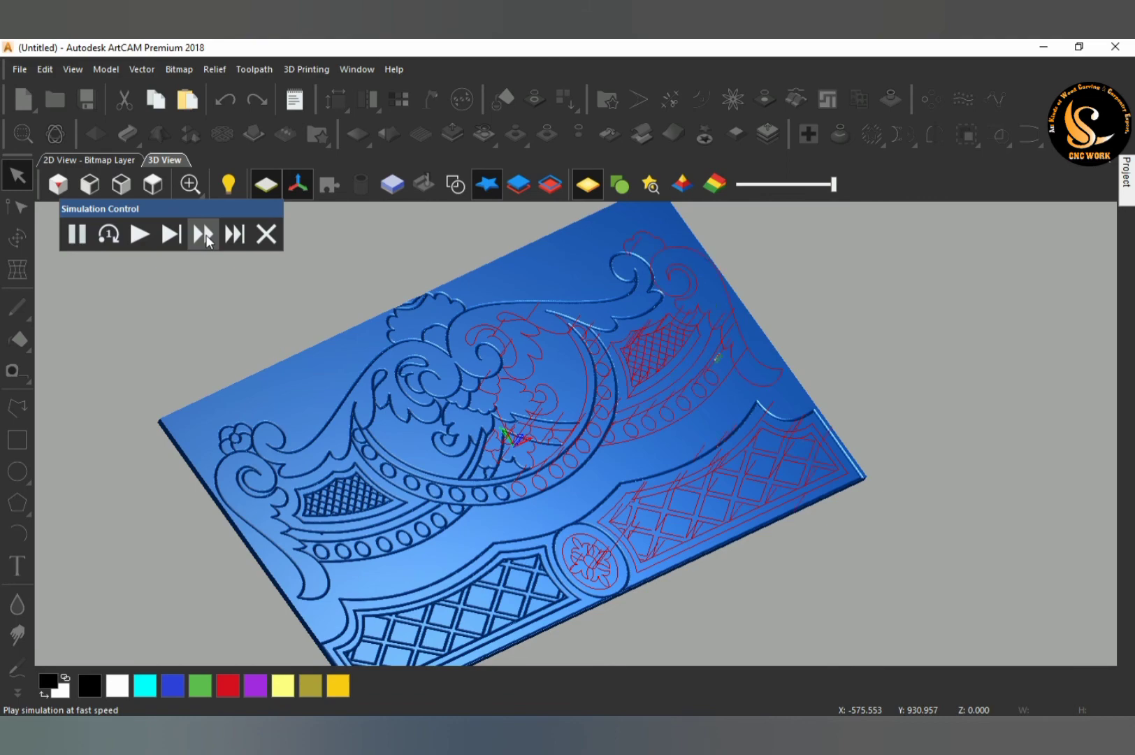
Step: Run the rest of the simulation at fast speed and inspect the carved bed design up close and as a whole
{"action": "left_click", "coordinate": [207, 239]}
{"action": "left_click", "coordinate": [672, 436]}
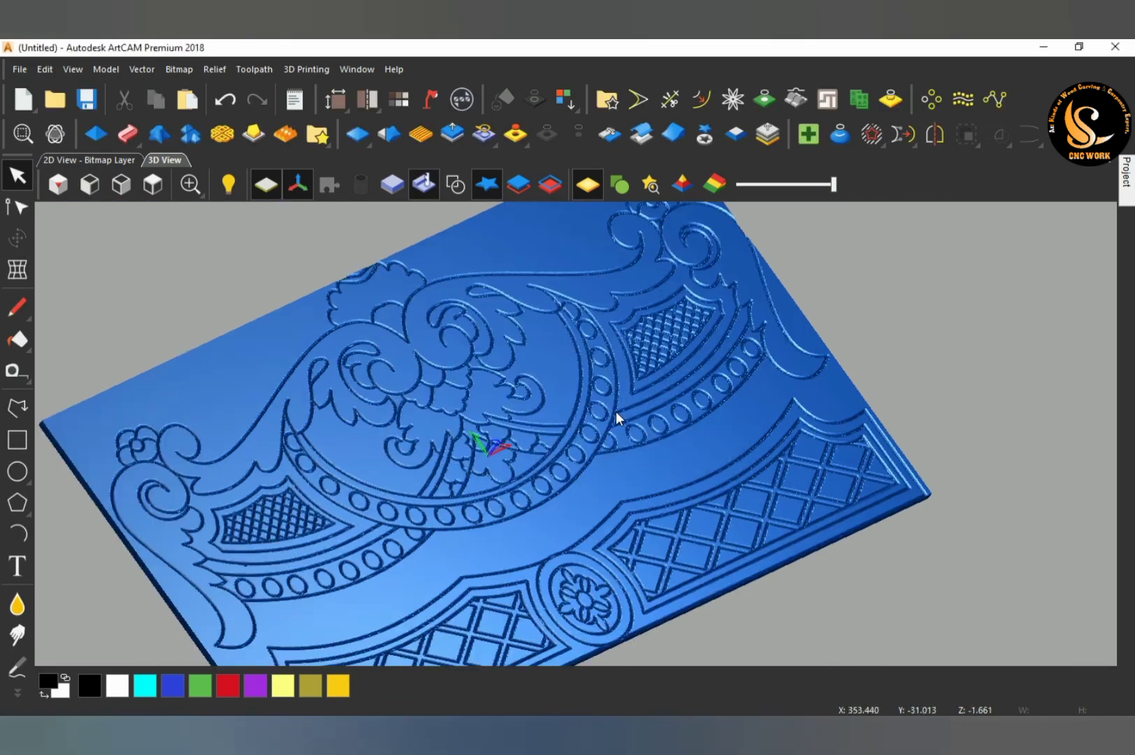
{"action": "scroll", "coordinate": [616, 412], "scroll_direction": "up", "scroll_amount": 1}
{"action": "mouse_move", "coordinate": [617, 413]}
{"action": "left_mouse_down"}
{"action": "mouse_move", "coordinate": [620, 470]}
{"action": "mouse_move", "coordinate": [607, 393]}
{"action": "left_mouse_up"}
{"action": "scroll", "coordinate": [607, 393], "scroll_direction": "up", "scroll_amount": 1}
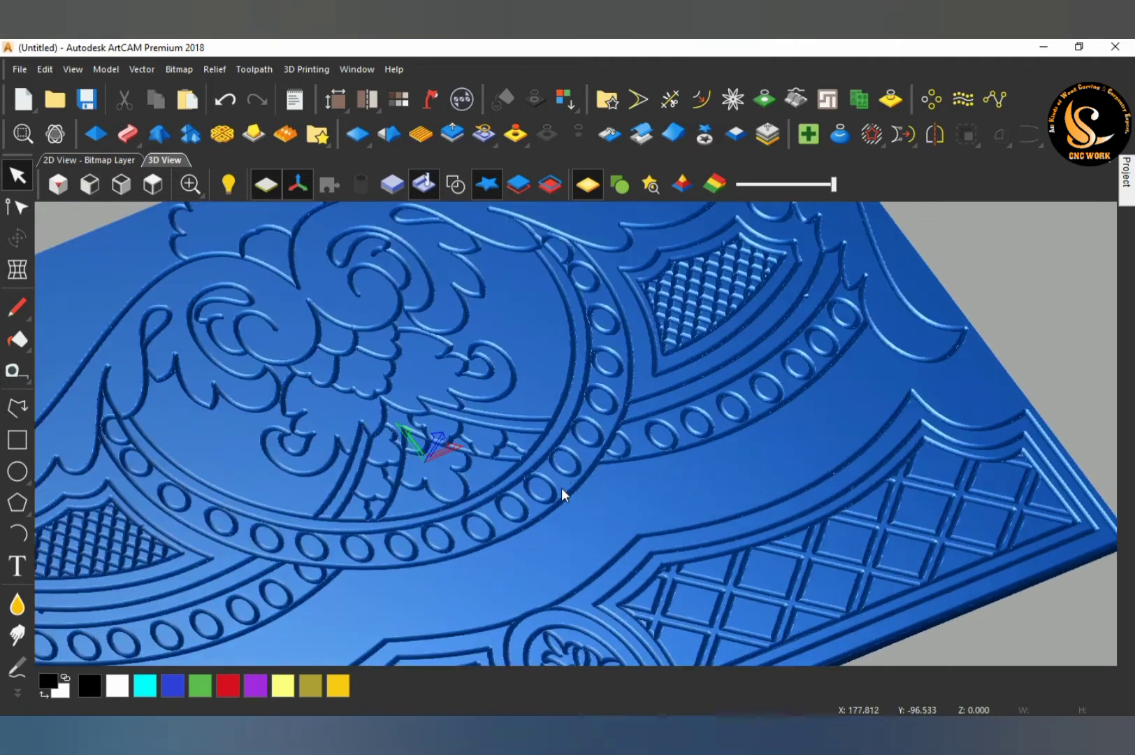
{"action": "left_click_drag", "start_coordinate": [563, 488], "coordinate": [609, 440]}
{"action": "scroll", "coordinate": [696, 435], "scroll_direction": "down", "scroll_amount": 10}
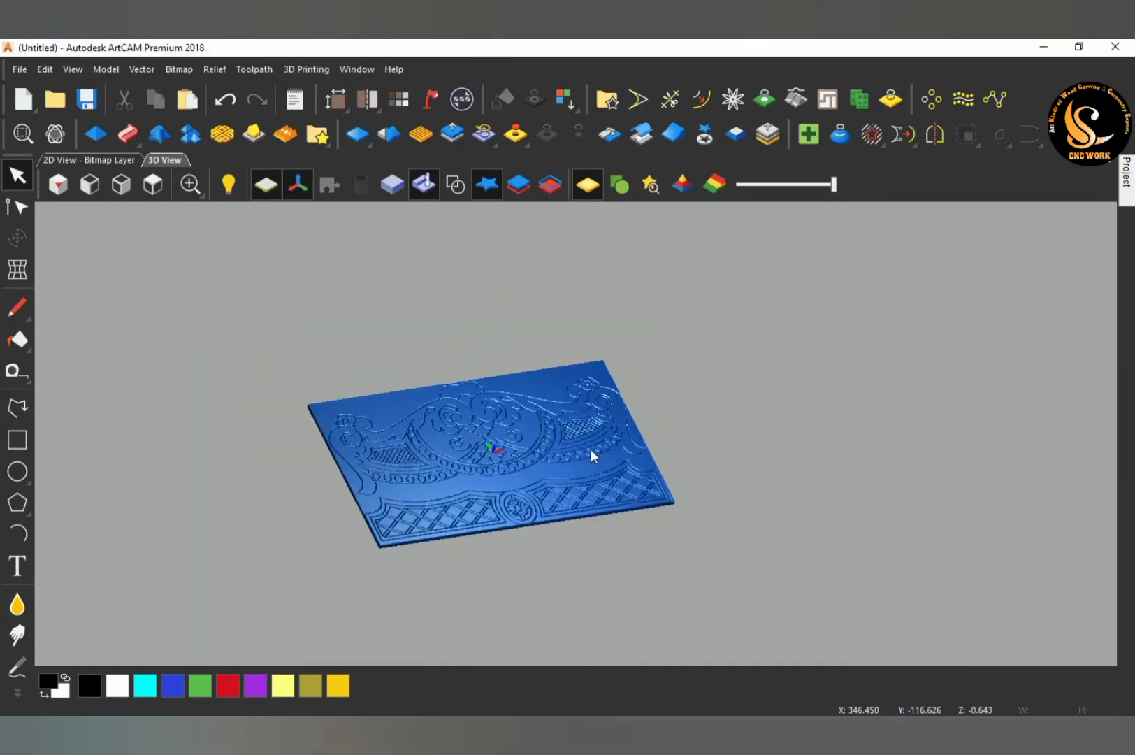
Step: Examine the carved lattice panels and surrounding groove details of the simulated headboard up close and from a tilted view
{"action": "scroll", "coordinate": [340, 448], "scroll_direction": "up", "scroll_amount": 10}
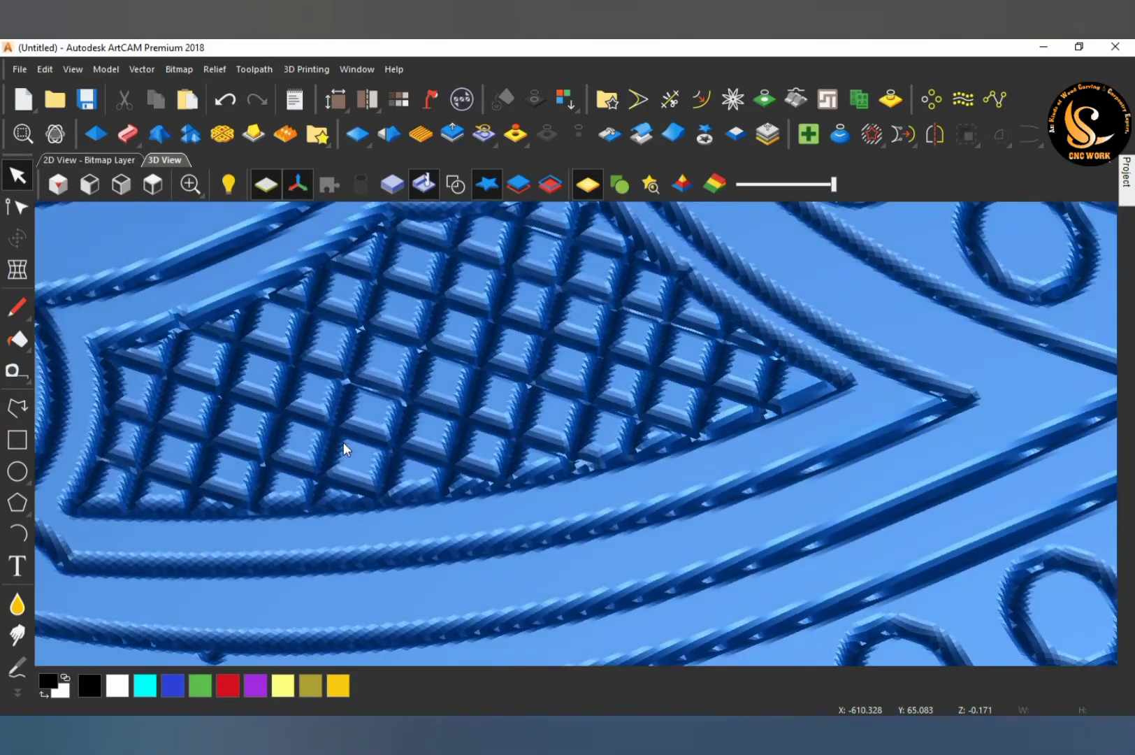
{"action": "left_click_drag", "start_coordinate": [344, 442], "coordinate": [351, 328]}
{"action": "scroll", "coordinate": [360, 418], "scroll_direction": "down", "scroll_amount": 5}
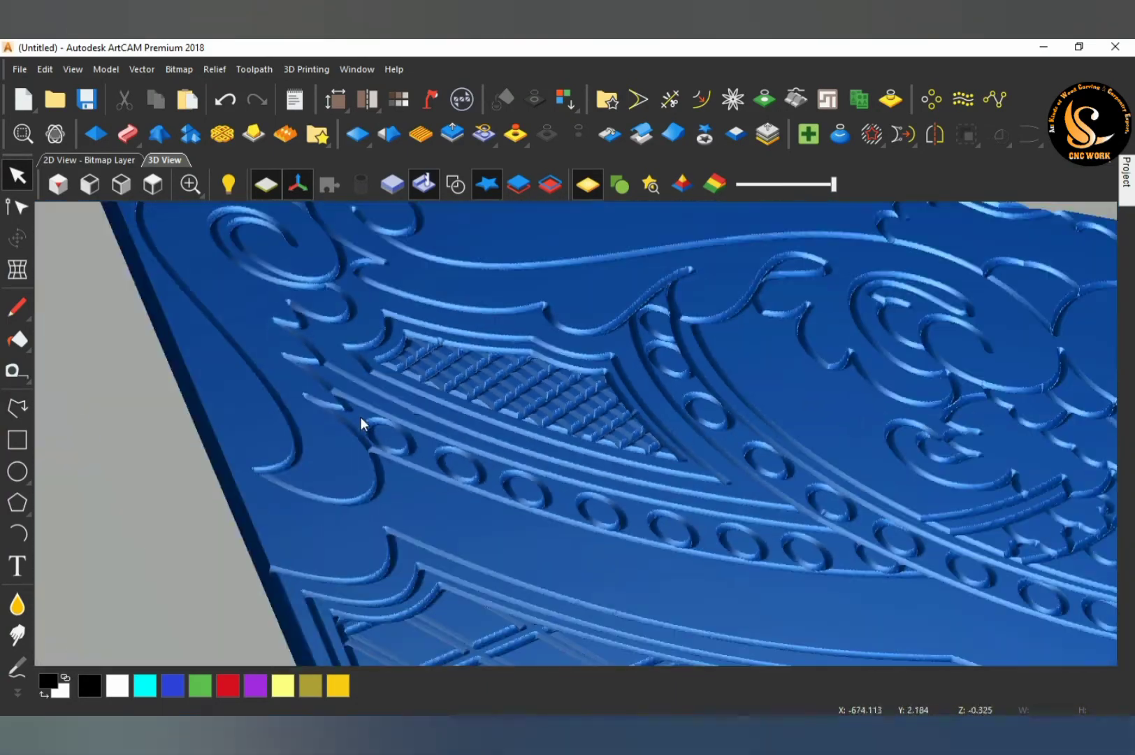
{"action": "scroll", "coordinate": [360, 419], "scroll_direction": "down", "scroll_amount": 5}
{"action": "scroll", "coordinate": [792, 446], "scroll_direction": "up", "scroll_amount": 2}
{"action": "scroll", "coordinate": [652, 423], "scroll_direction": "down", "scroll_amount": 2}
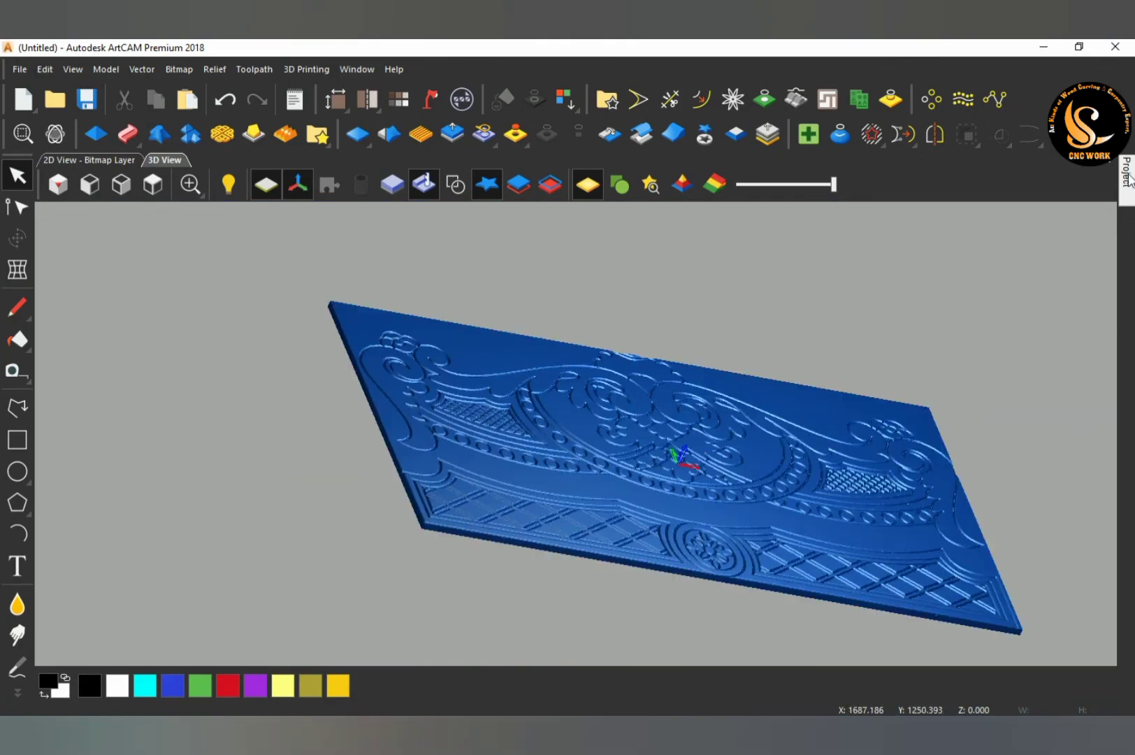
Step: Preview the simulated carving in Light Oak (V), switch its rendering material to Bronze and inspect the result from other angles
{"action": "mouse_move", "coordinate": [1128, 175]}
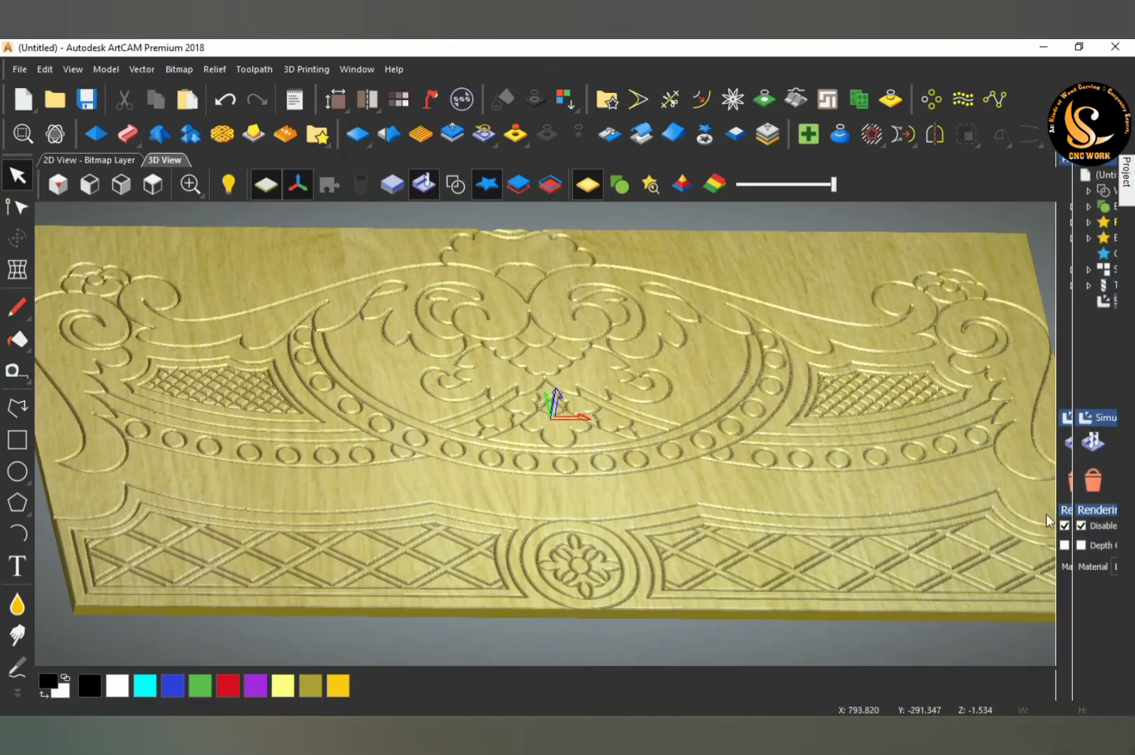
{"action": "mouse_move", "coordinate": [1127, 178]}
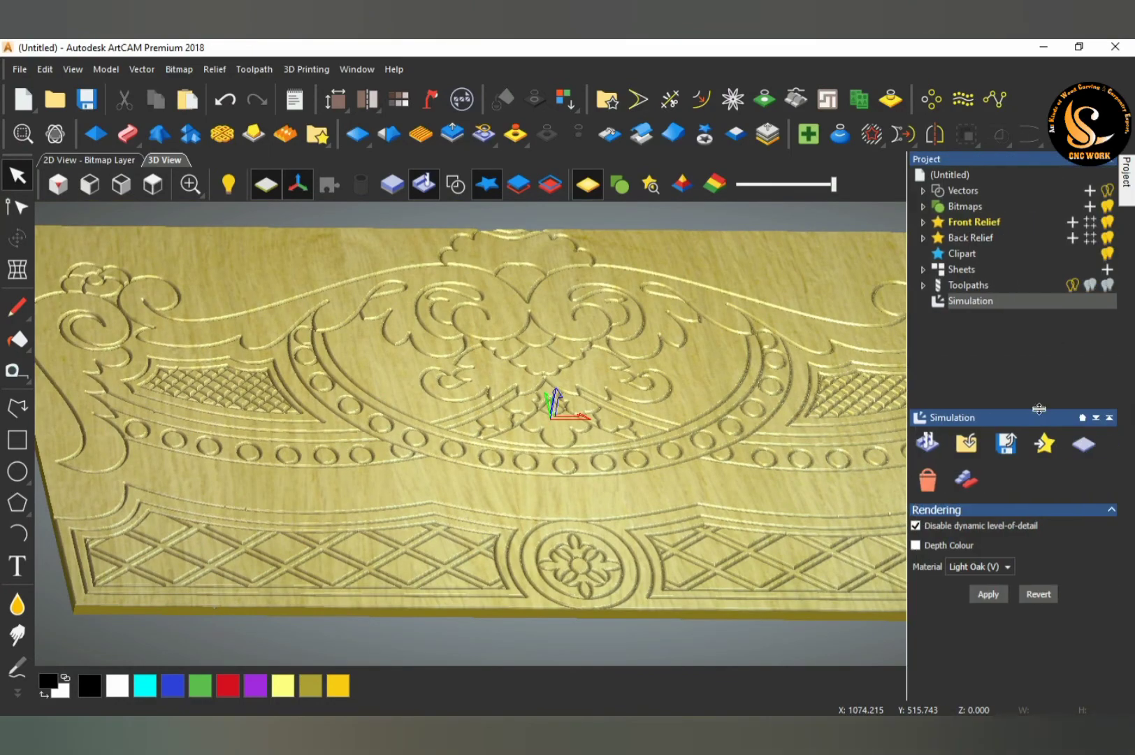
{"action": "left_click", "coordinate": [1007, 567]}
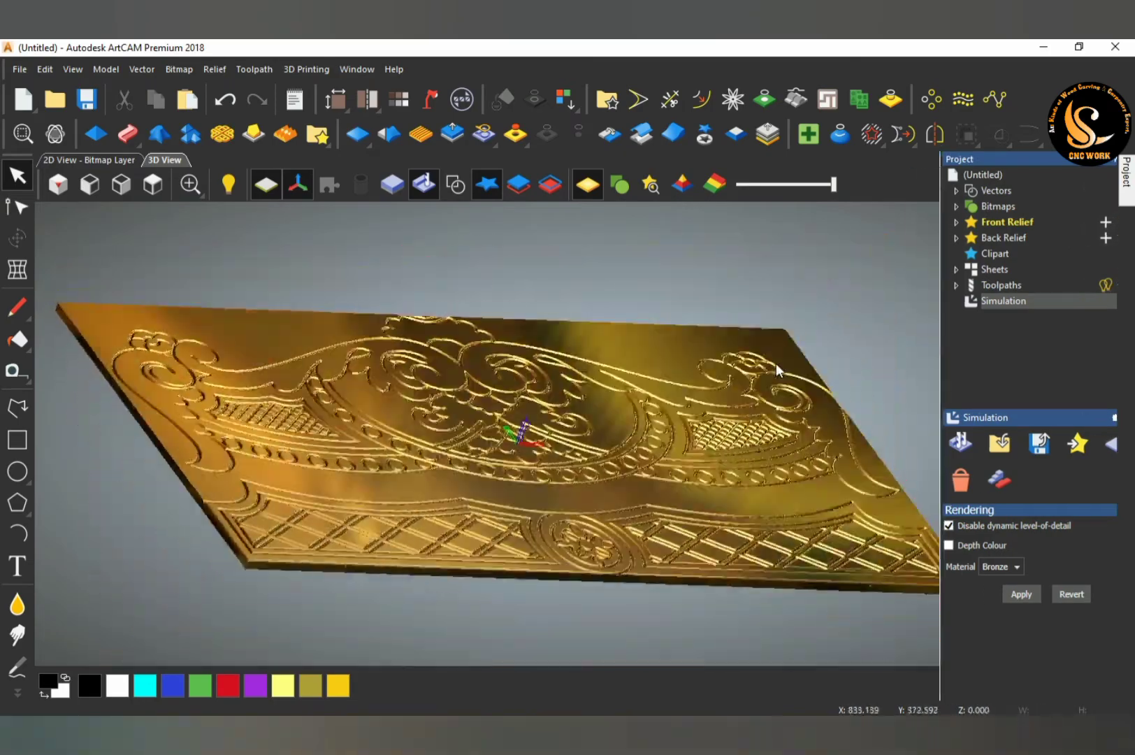
{"action": "left_click_drag", "start_coordinate": [776, 364], "coordinate": [797, 364]}
{"action": "scroll", "coordinate": [746, 550], "scroll_direction": "up", "scroll_amount": 5}
{"action": "left_click_drag", "start_coordinate": [751, 548], "coordinate": [621, 482]}
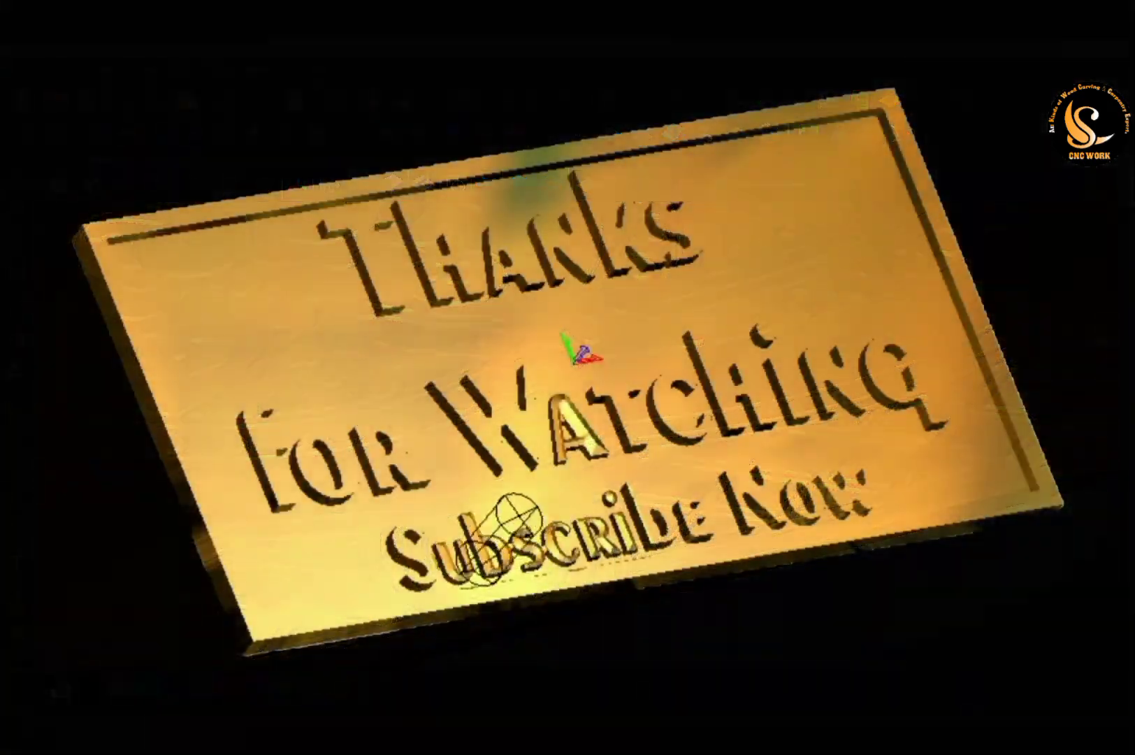